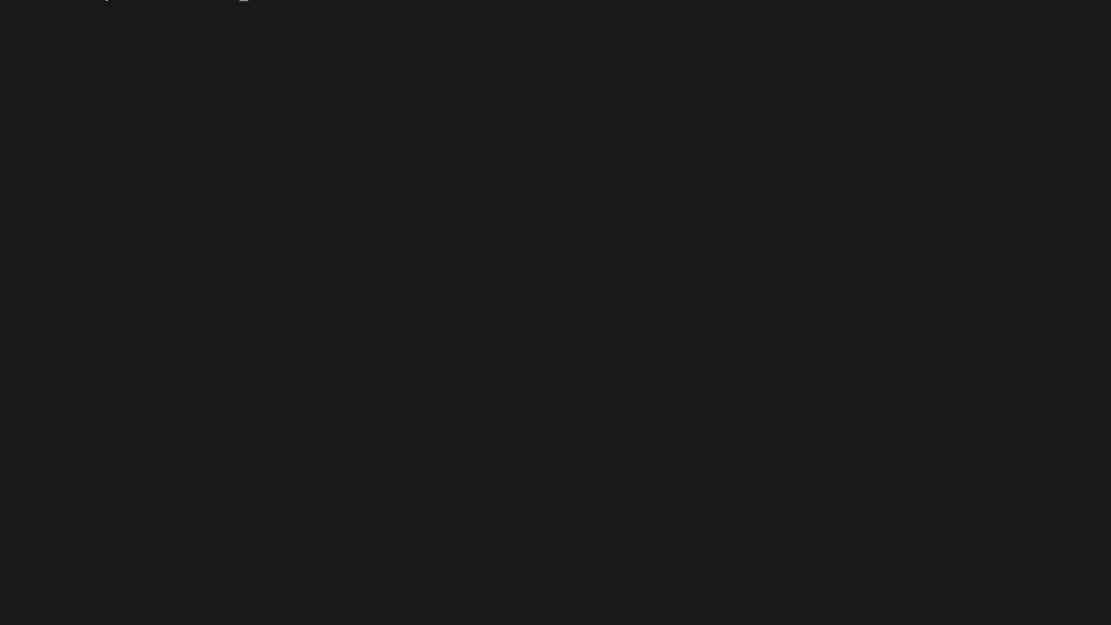
- Run terraform apply, approve the plan with yes, and check the apply summary and RDS endpoint output
text(terraform apply)
key(Return)
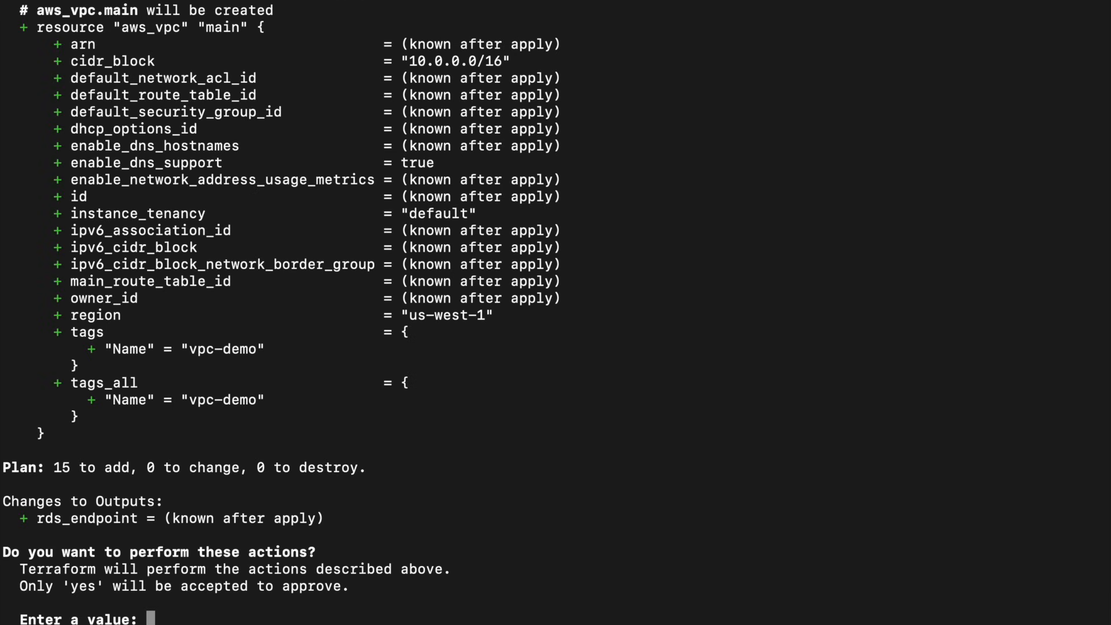
triple_click(214, 467)
text(yes)
key(Return)
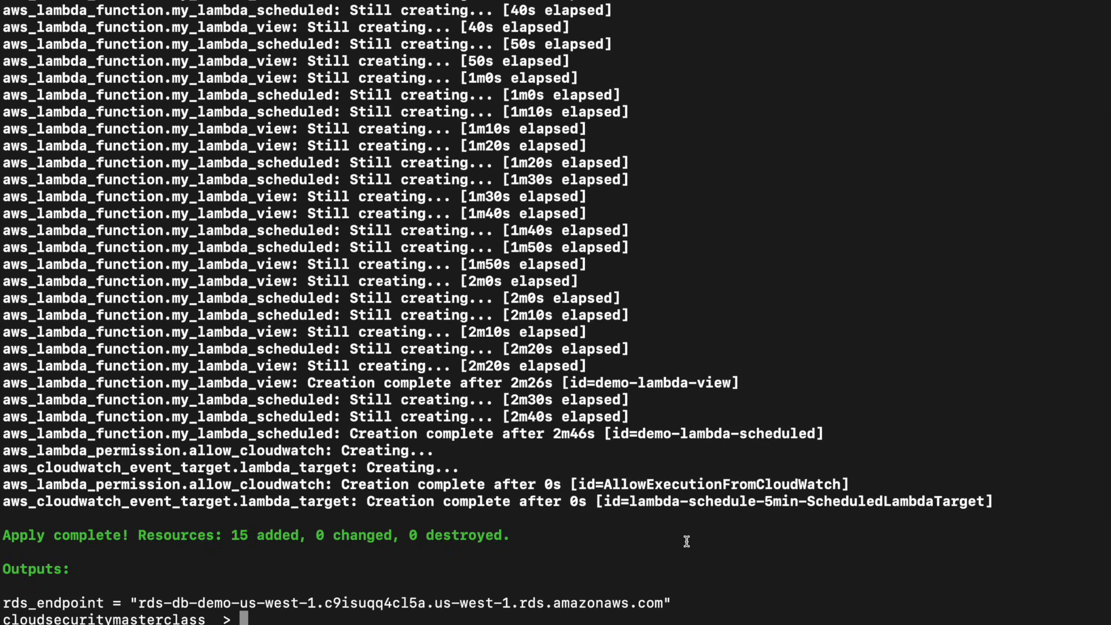
triple_click(148, 539)
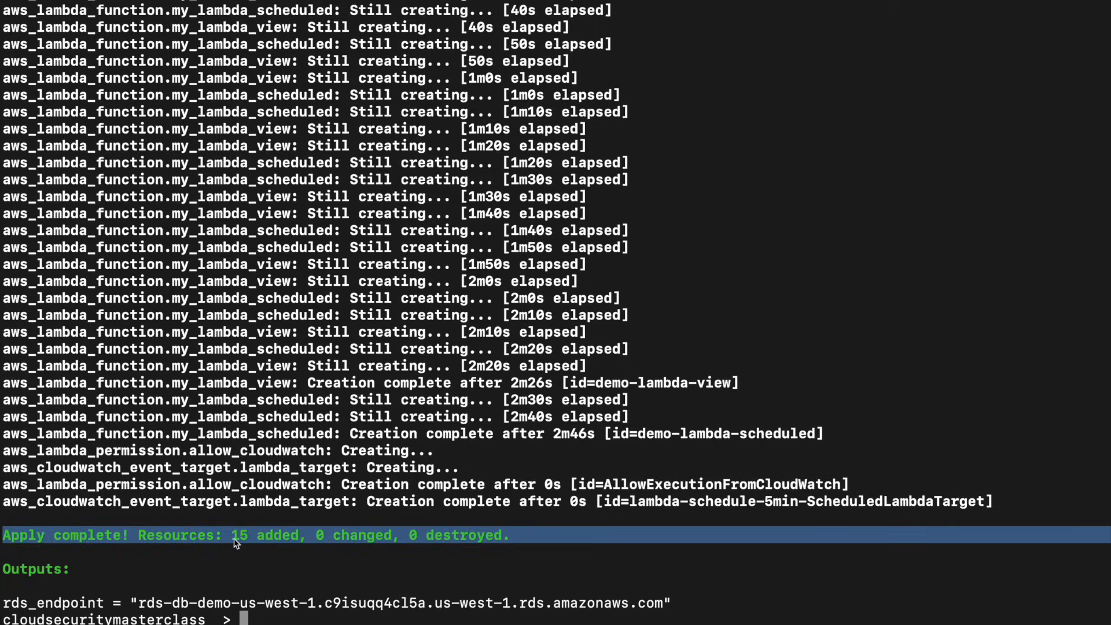
triple_click(331, 602)
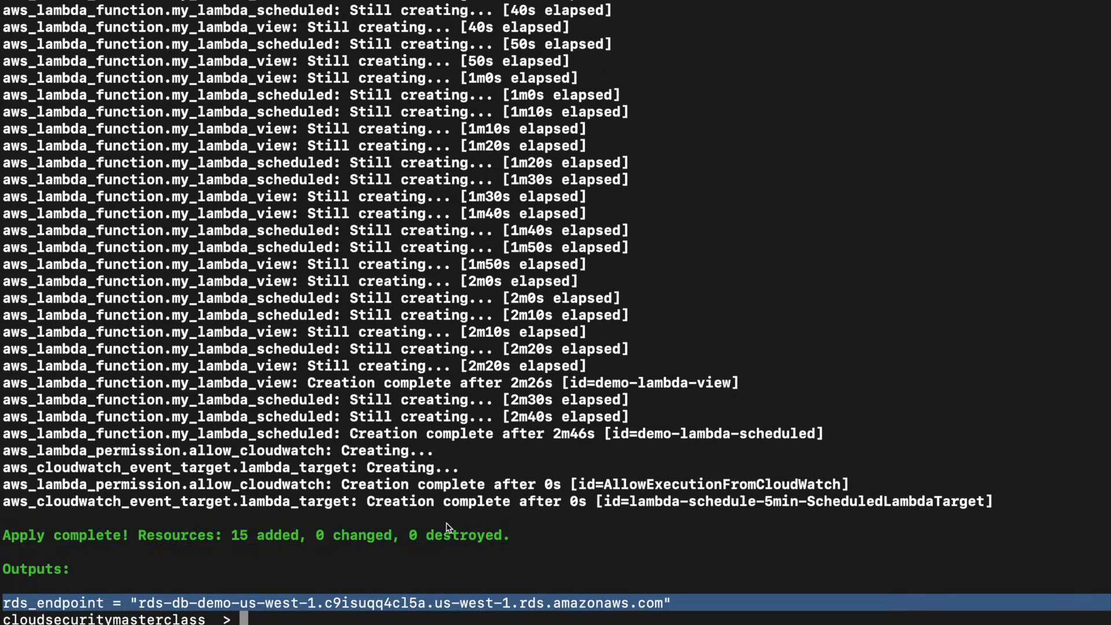
- Switch to the AWS Lambda console and examine the schedule details of the demo-lambda-scheduled function's EventBridge trigger
key(ctrl+Right)
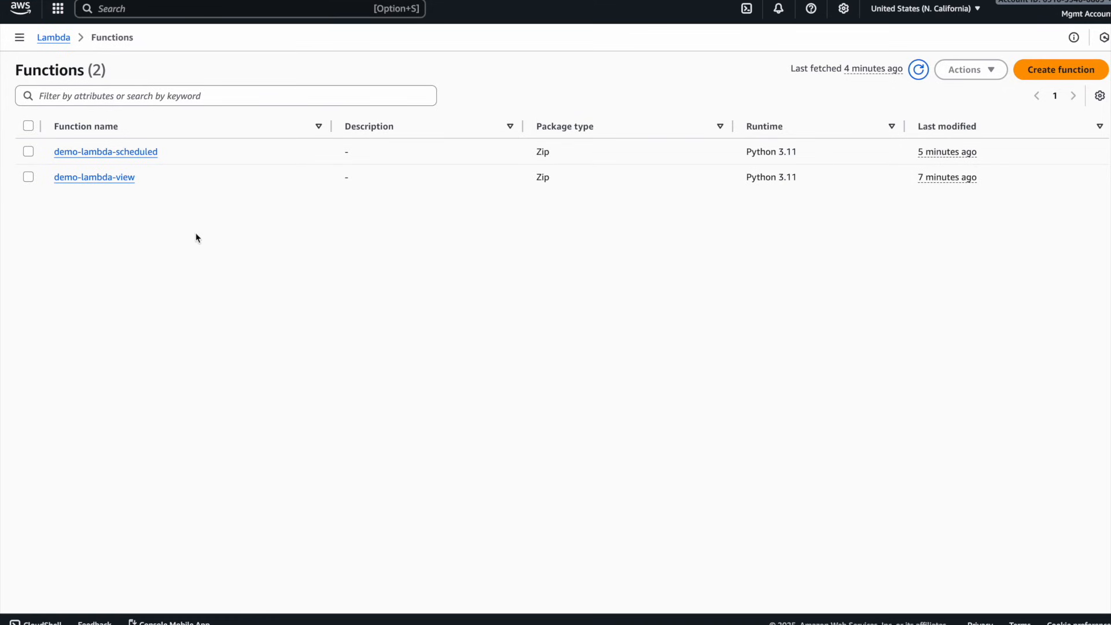
click(106, 154)
drag(145, 176, 59, 181)
click(156, 152)
scroll(246, 205, down, 3)
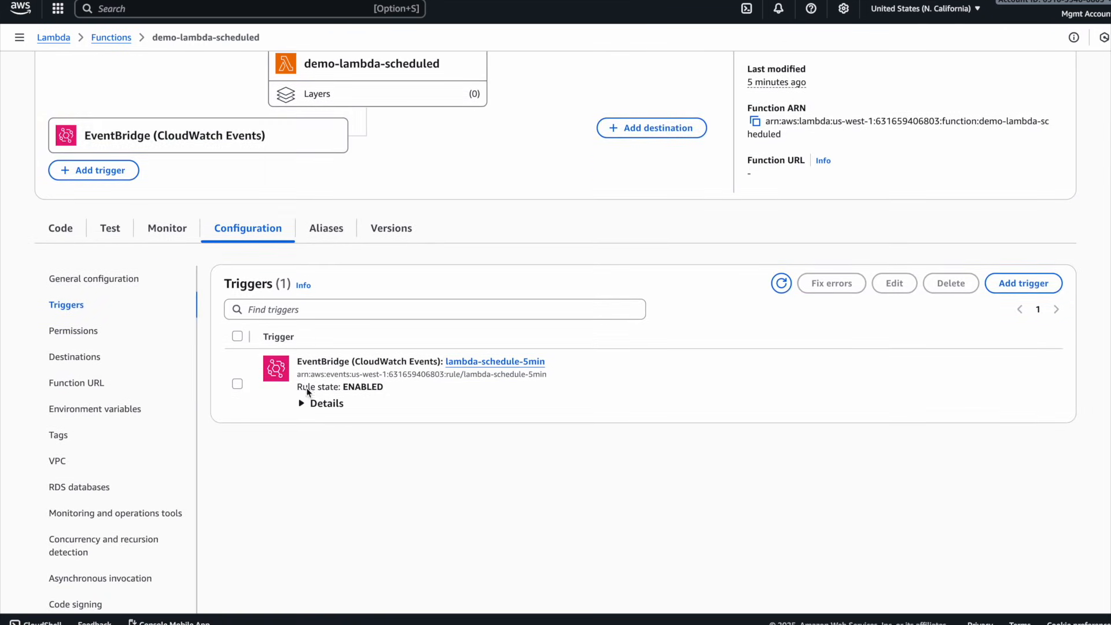
click(301, 402)
drag(448, 463, 296, 464)
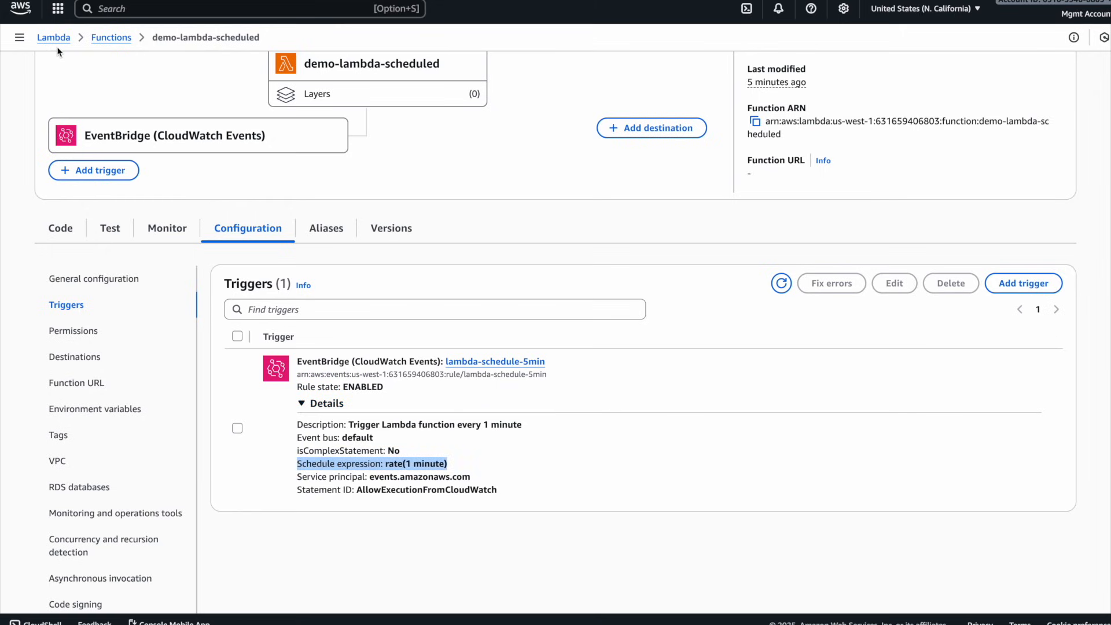
- Open the demo-lambda-view function, run it with the test event, and examine the database rows in its response
click(107, 39)
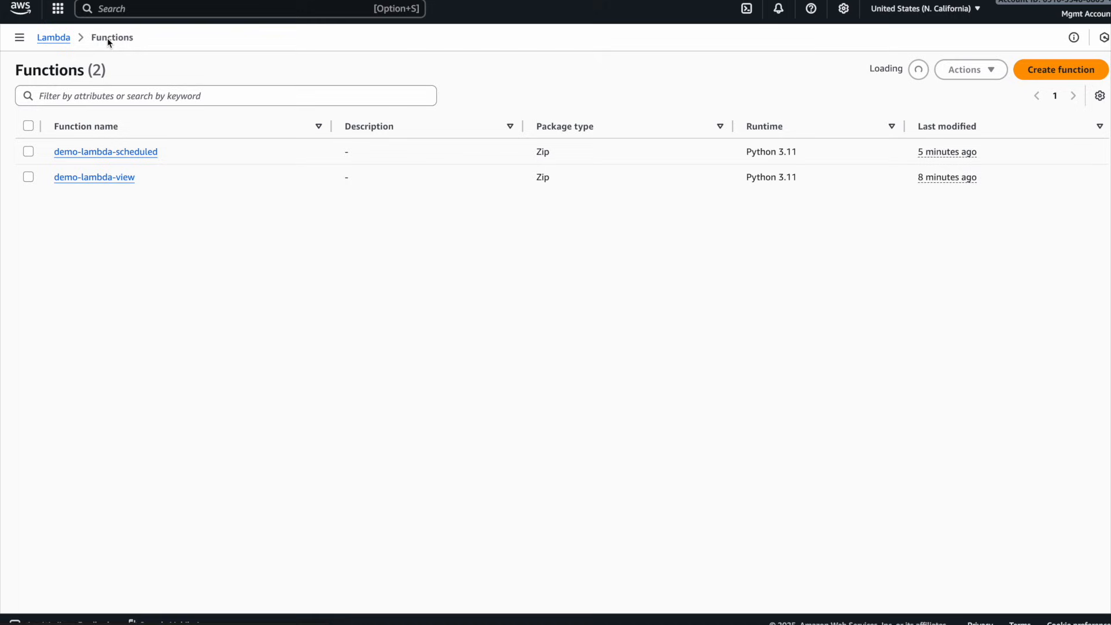
click(98, 176)
scroll(421, 327, down, 5)
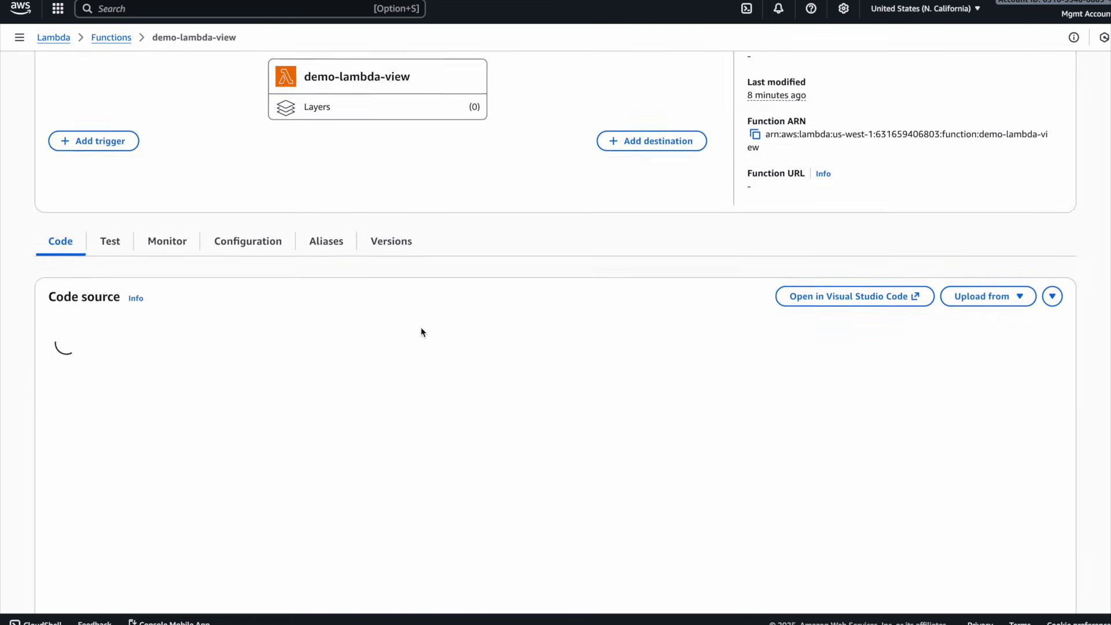
scroll(954, 249, up, 2)
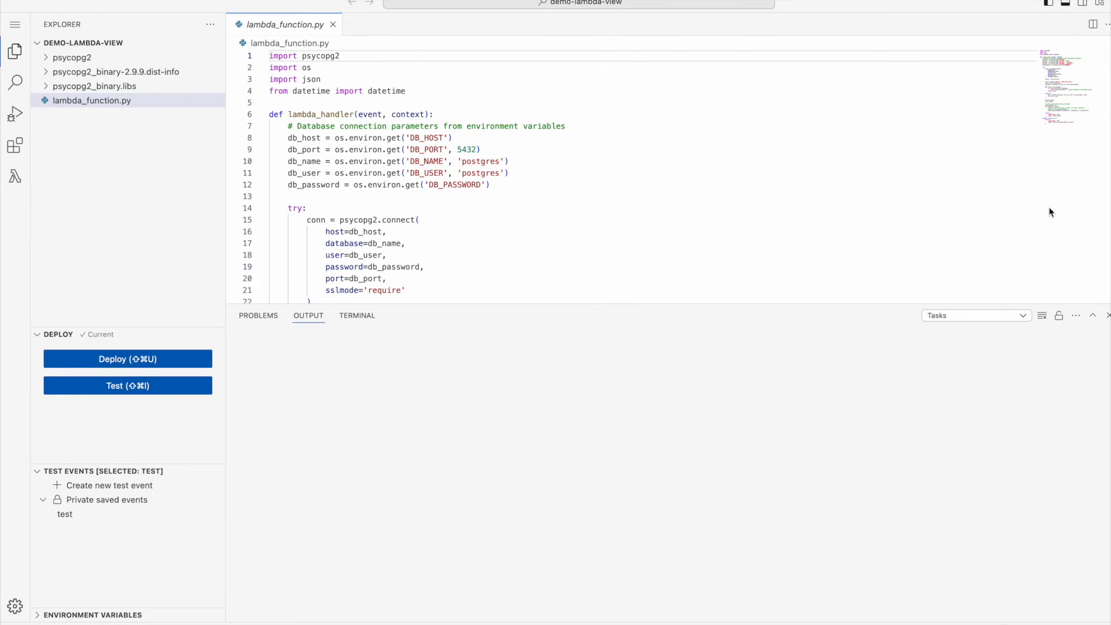
click(145, 386)
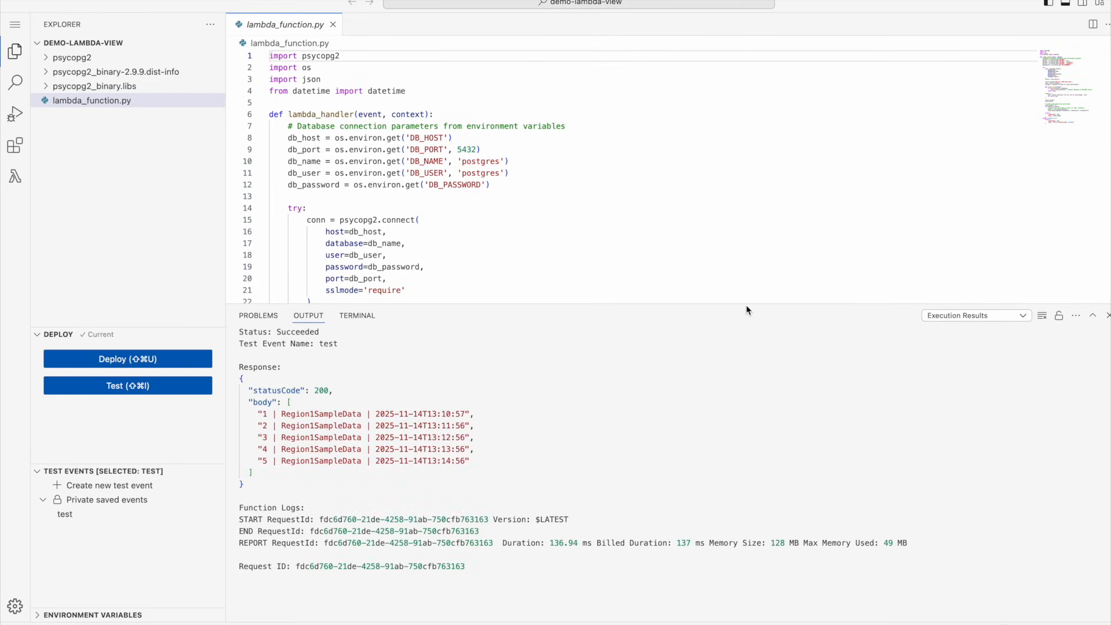
click(486, 465)
drag(486, 466, 241, 408)
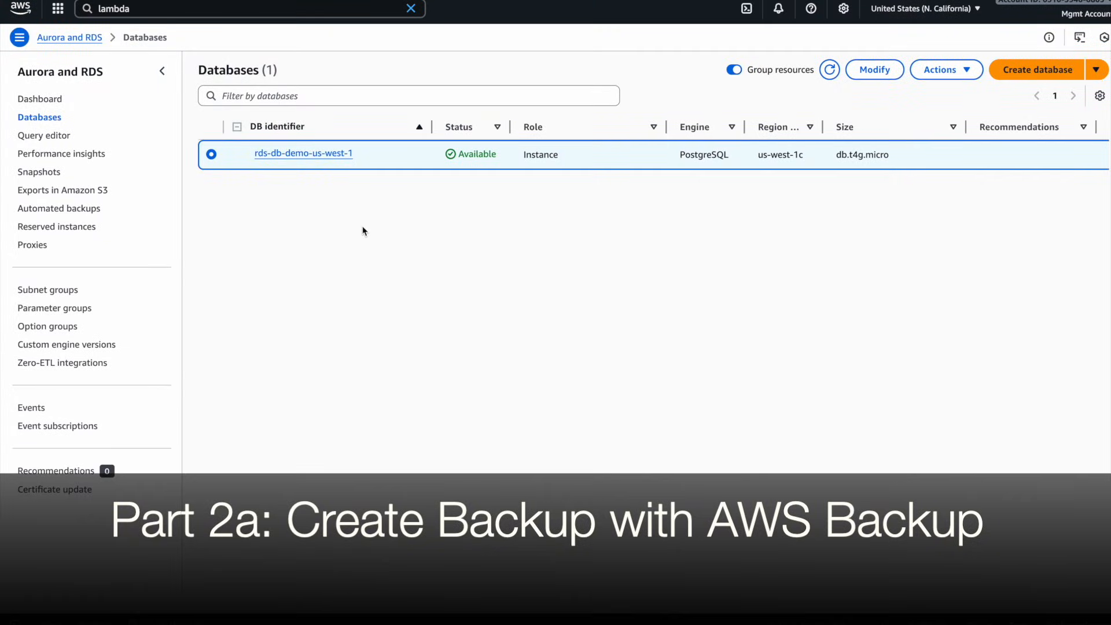
- Open the rds-db-demo-us-west-1 database and examine its backup settings under Maintenance & backups
click(313, 154)
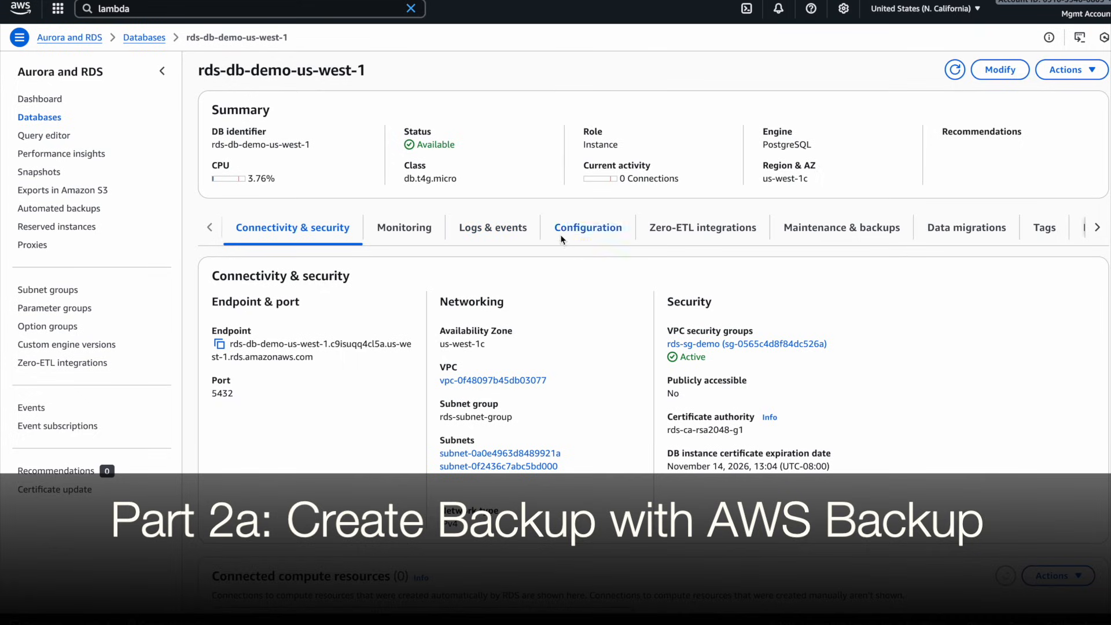
click(840, 227)
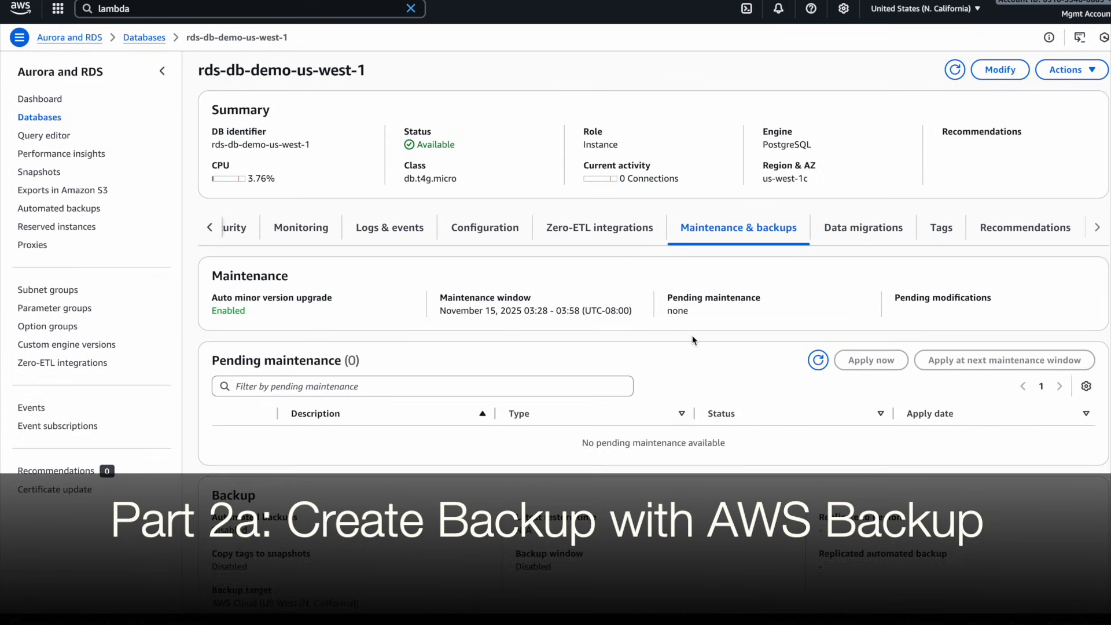
scroll(697, 312, down, 4)
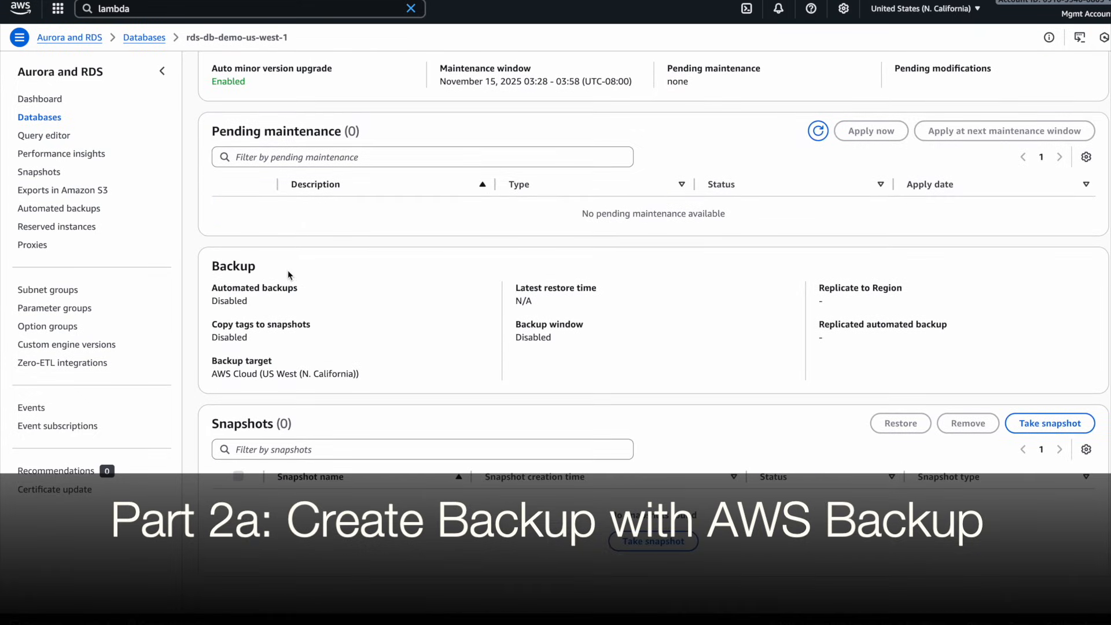
double_click(239, 301)
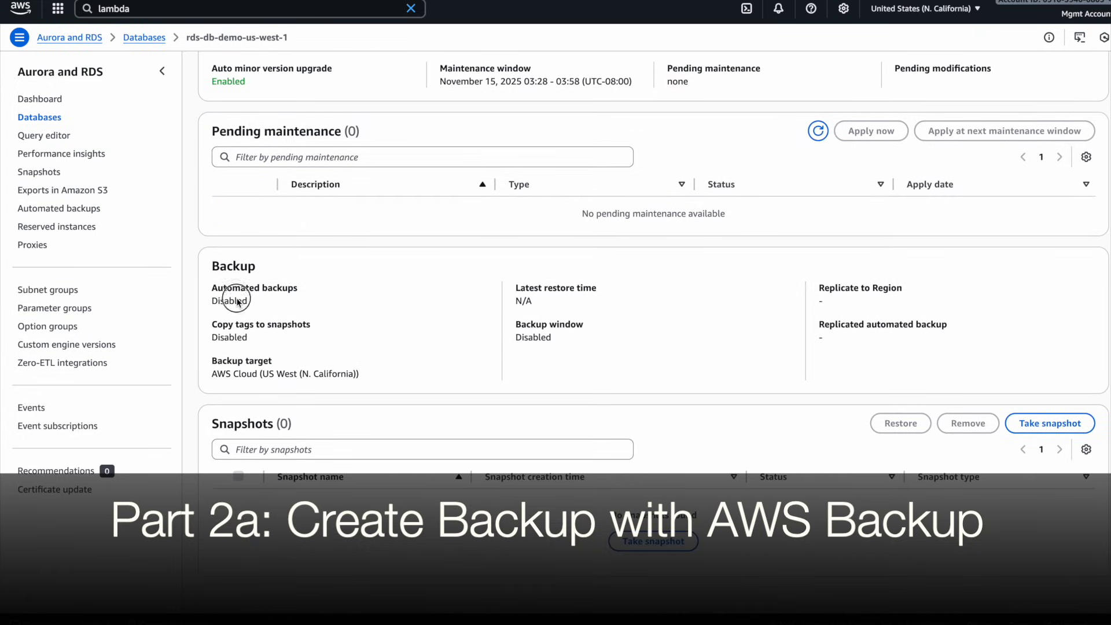
double_click(239, 338)
click(523, 343)
double_click(523, 344)
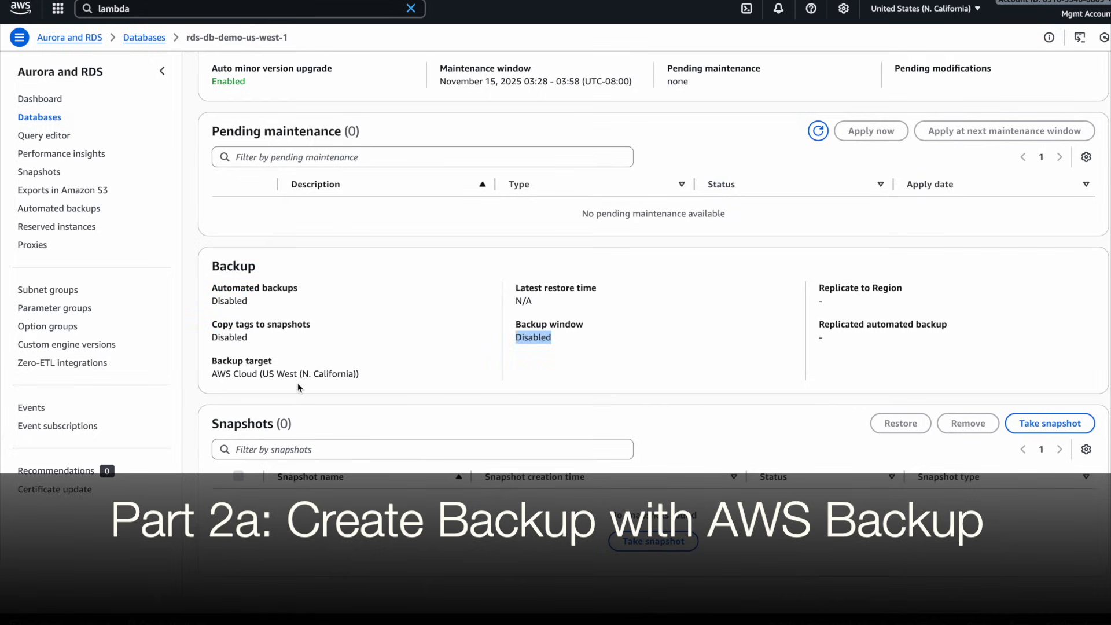
drag(213, 267, 880, 370)
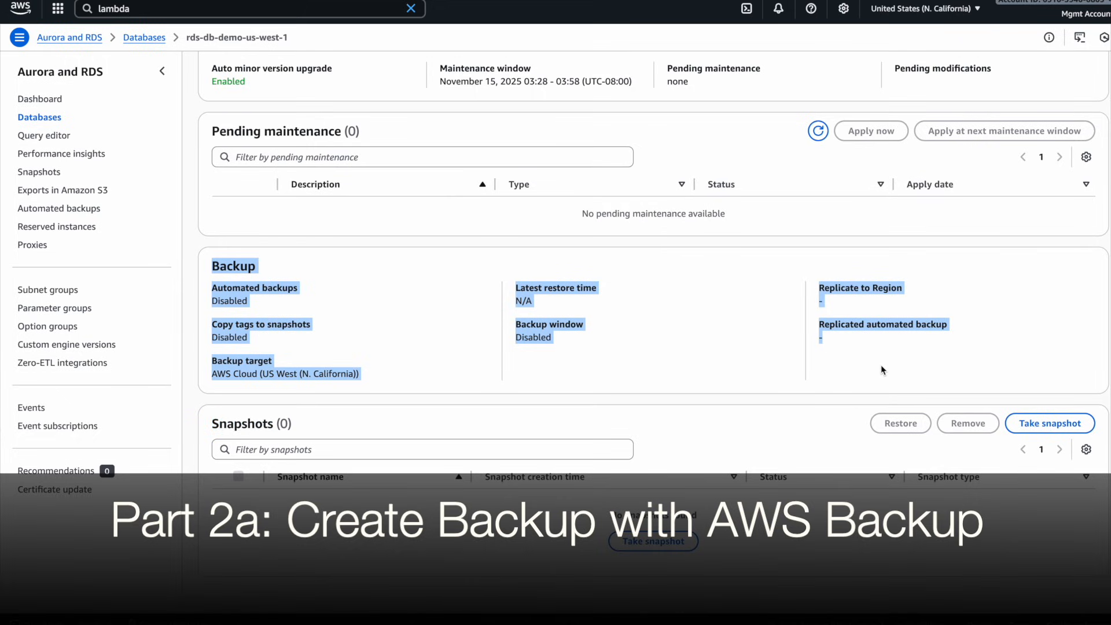
- Search the console for the AWS Backup service, open it, and start creating a backup plan
click(181, 8)
text(backup)
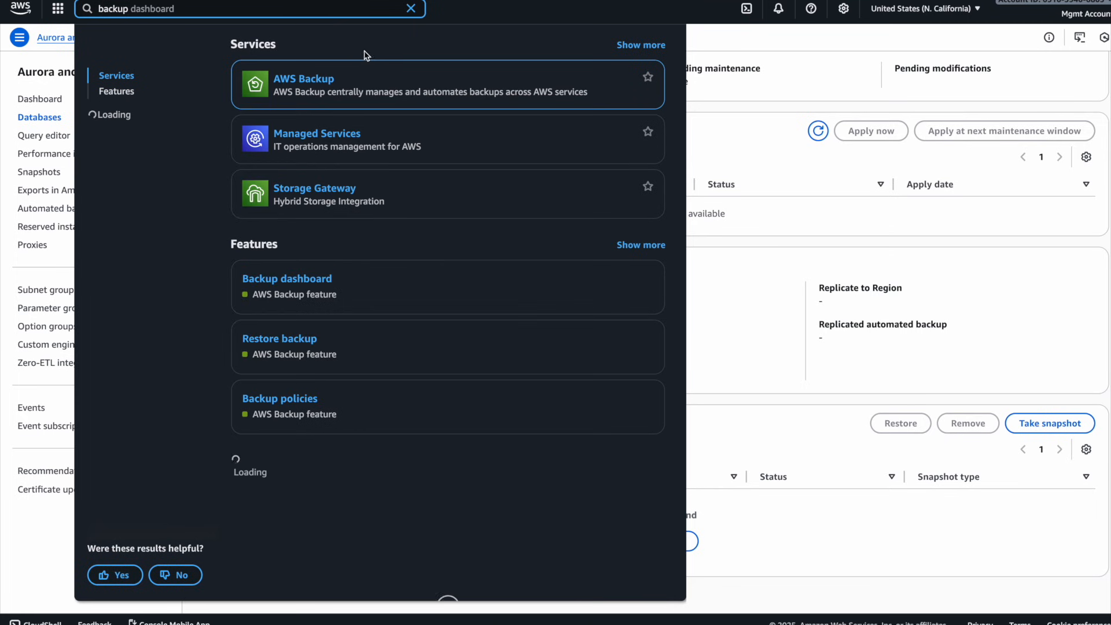
right_click(336, 79)
key(Escape)
key(Return)
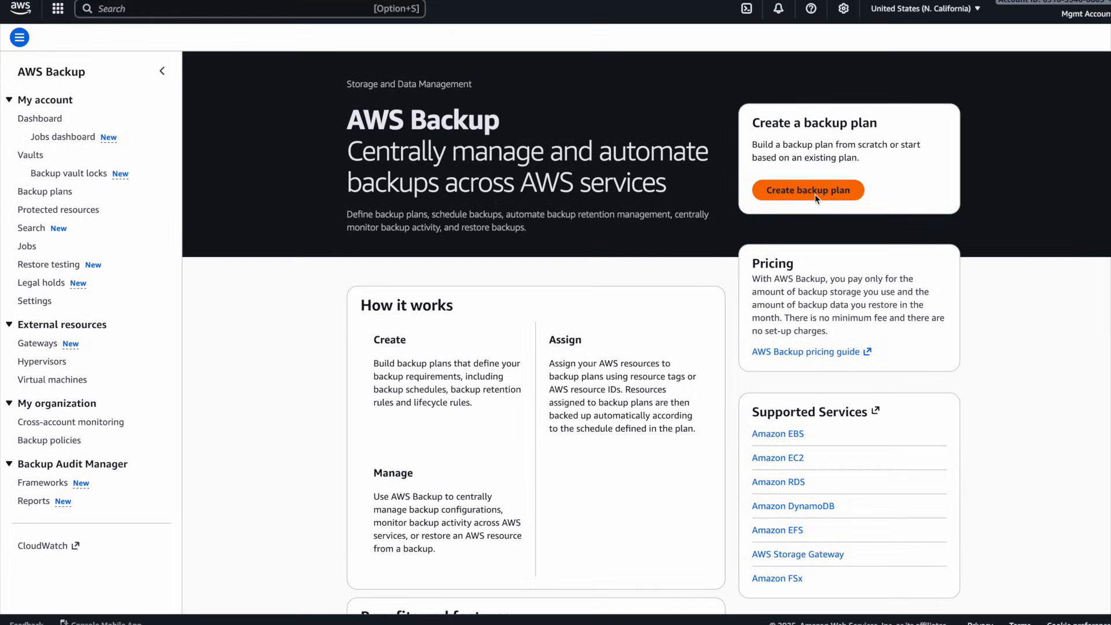
click(817, 197)
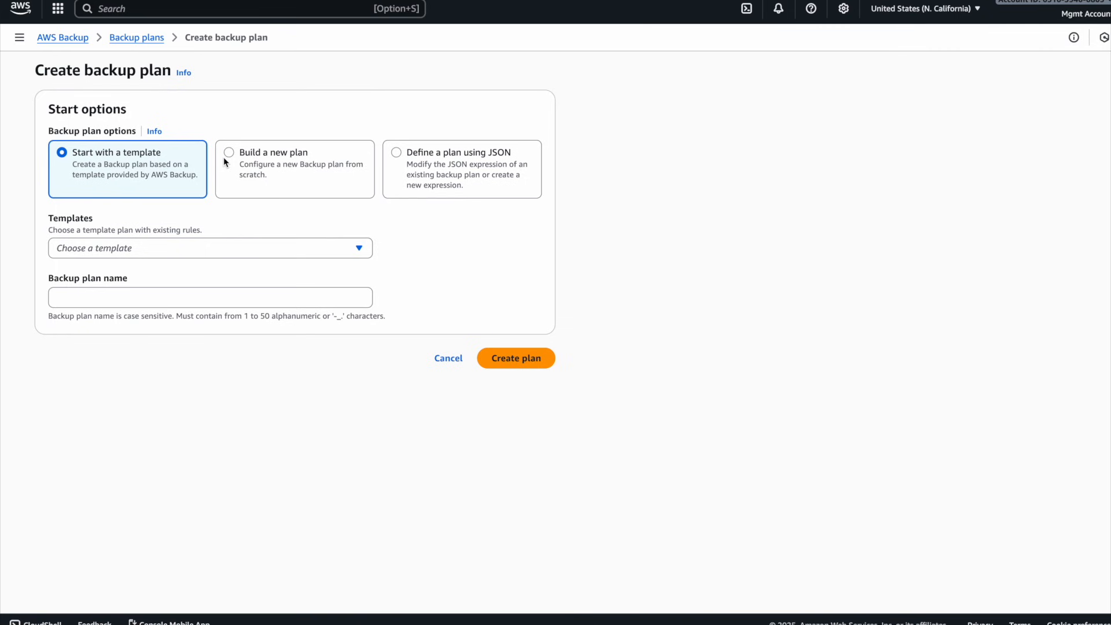
- Choose to build a new backup plan and name it csm-demo-plan
click(289, 176)
scroll(175, 154, down, 2)
click(105, 142)
text(c)
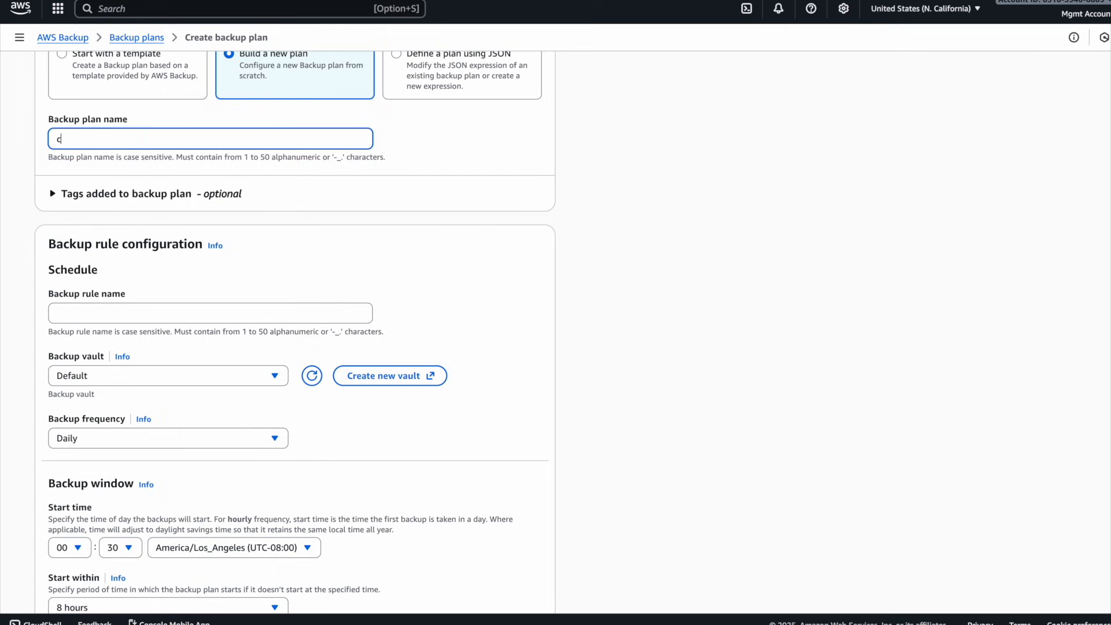
text(sm-demo-plan)
- Name the backup rule csm-demo-rule
scroll(166, 256, down, 2)
click(103, 233)
text(csm-demo -rule)
key(Left)
key(Left)
key(Left)
key(Left)
key(Left)
key(BackSpace)
scroll(115, 298, down, 1)
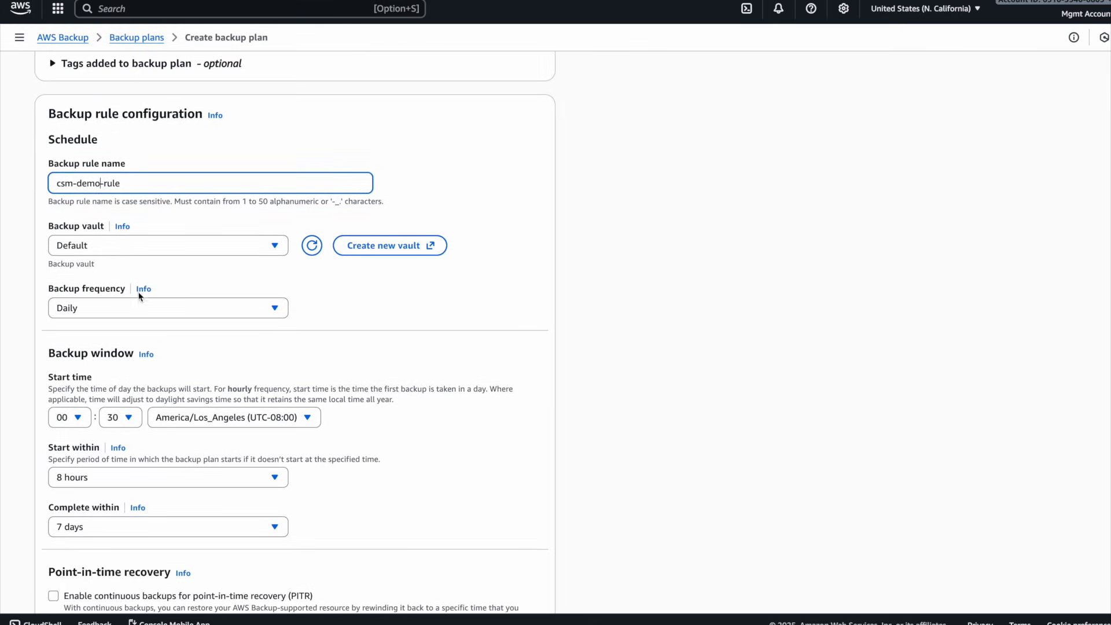
- Start creating a new backup vault for the rule and name it csm-vault-us-west-1
click(125, 245)
click(156, 250)
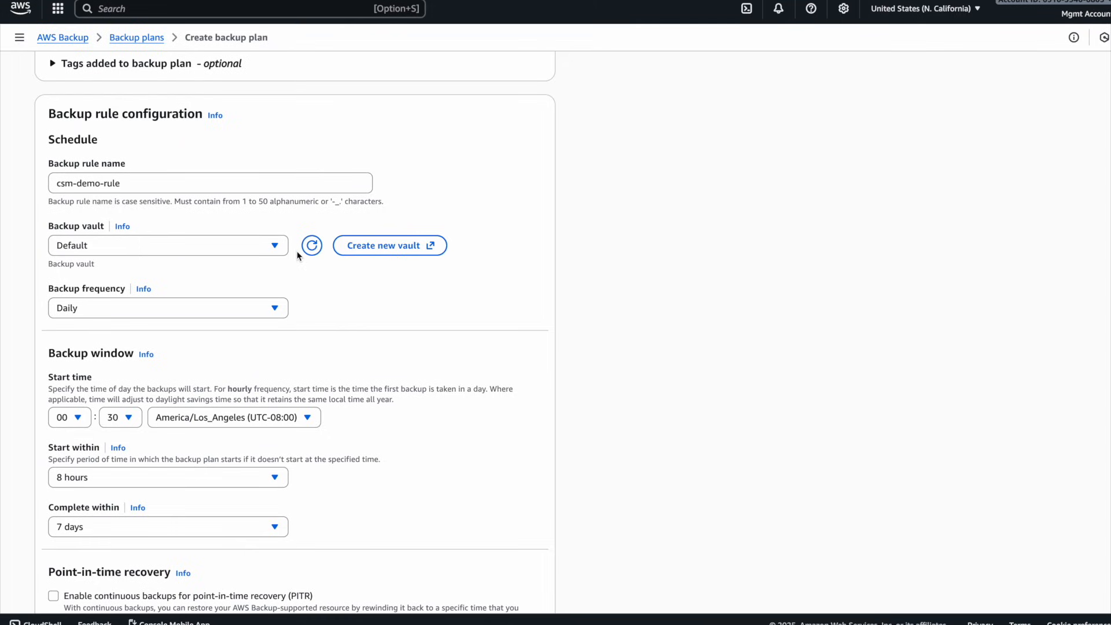
click(351, 248)
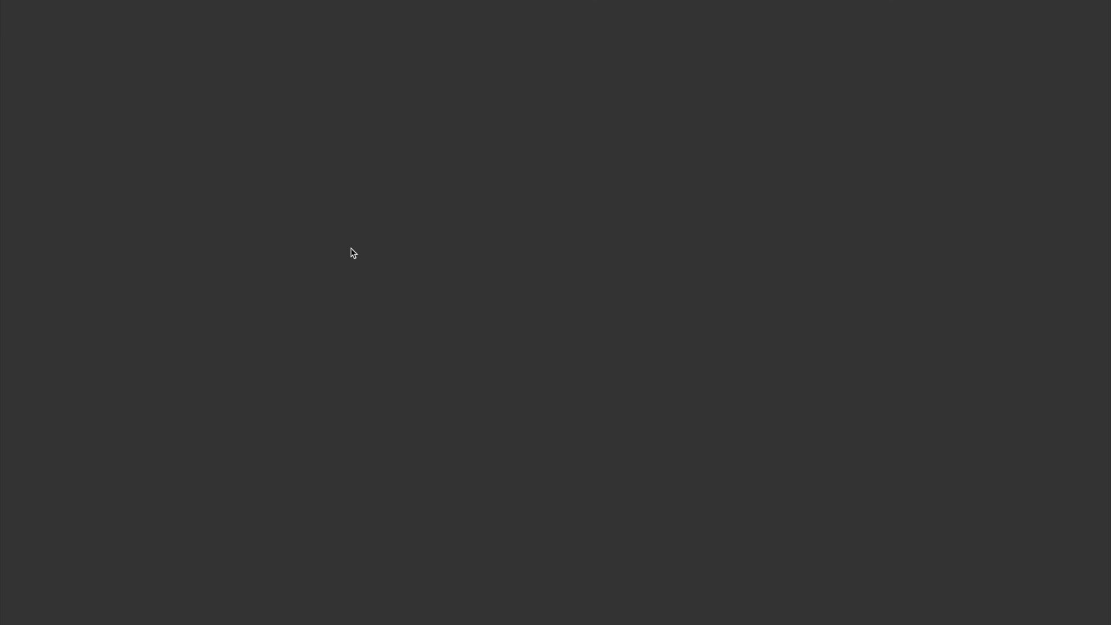
click(98, 149)
text(csm-valut-login)
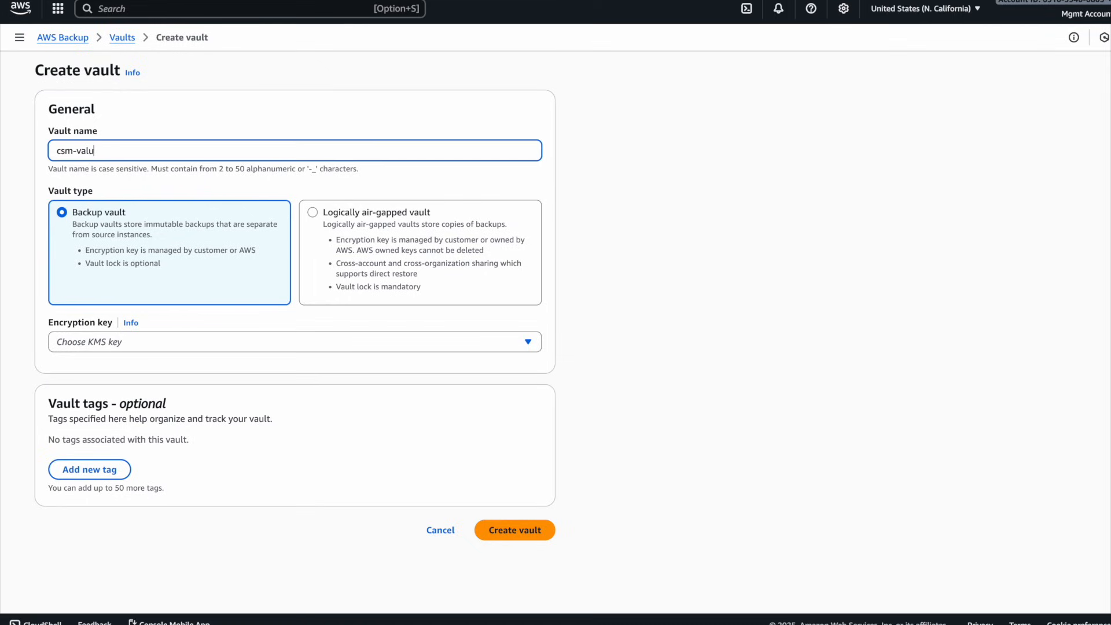
key(BackSpace)
key(BackSpace)
key(BackSpace)
key(BackSpace)
key(BackSpace)
key(BackSpace)
key(BackSpace)
key(BackSpace)
key(BackSpace)
text(ult-us-west-1)
- Select the (default) aws/backup encryption key for the vault and create the vault
click(163, 343)
click(175, 379)
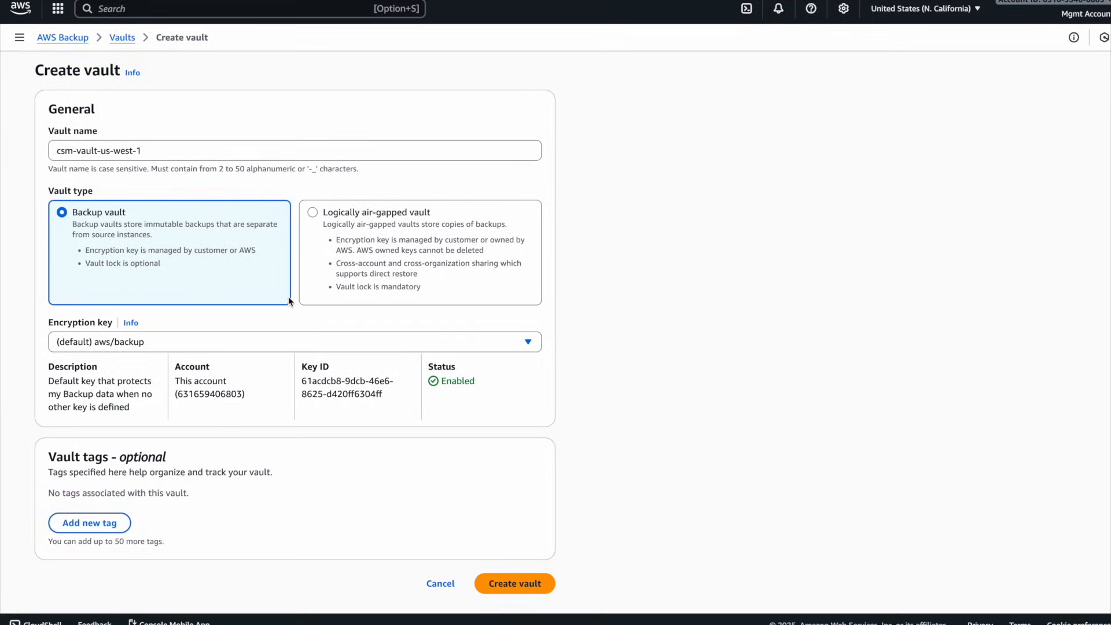
scroll(288, 297, down, 1)
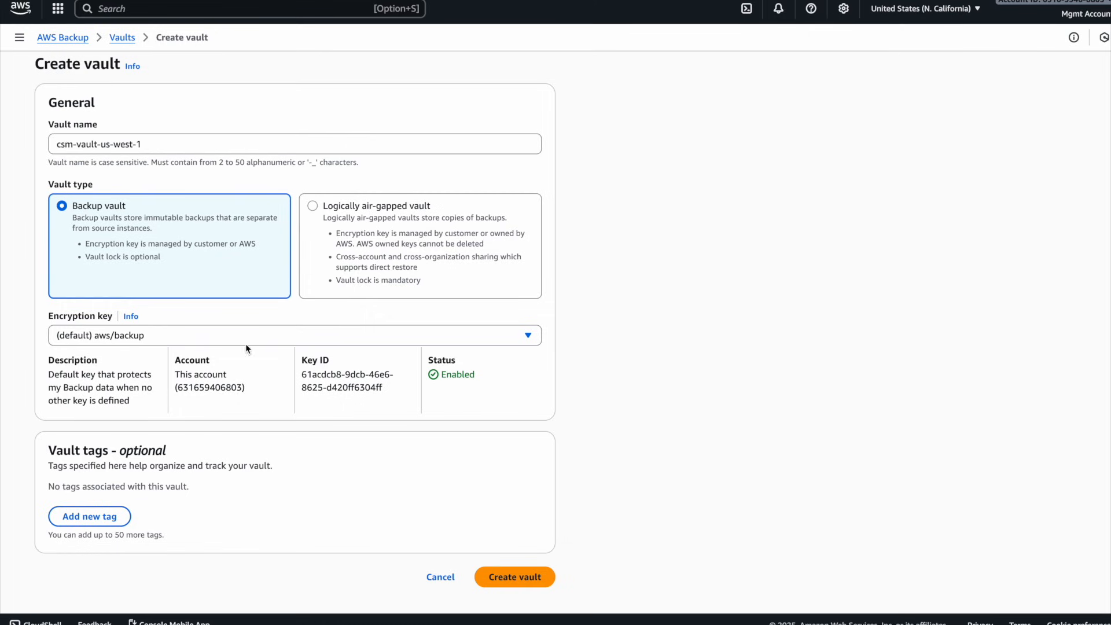
click(508, 574)
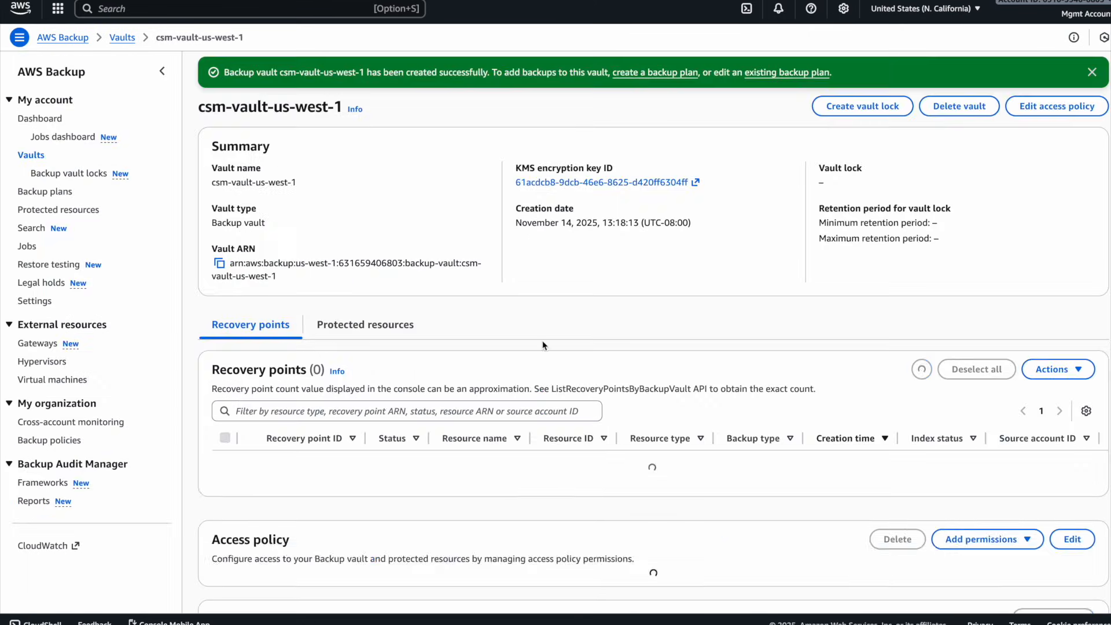
- Return to the backup plan, refresh the vault list, and select csm-vault-us-west-1 as the rule's backup vault
key(ctrl+w)
click(312, 246)
click(250, 244)
click(123, 326)
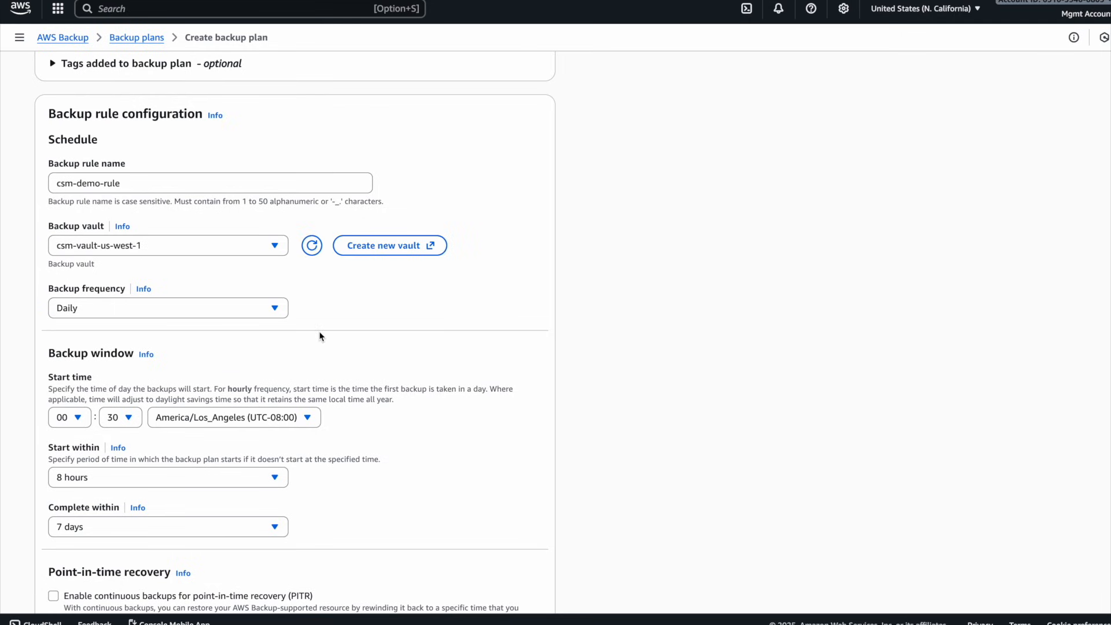
- Choose Daily as the backup frequency and open the help information for that setting
scroll(318, 331, down, 1)
click(182, 258)
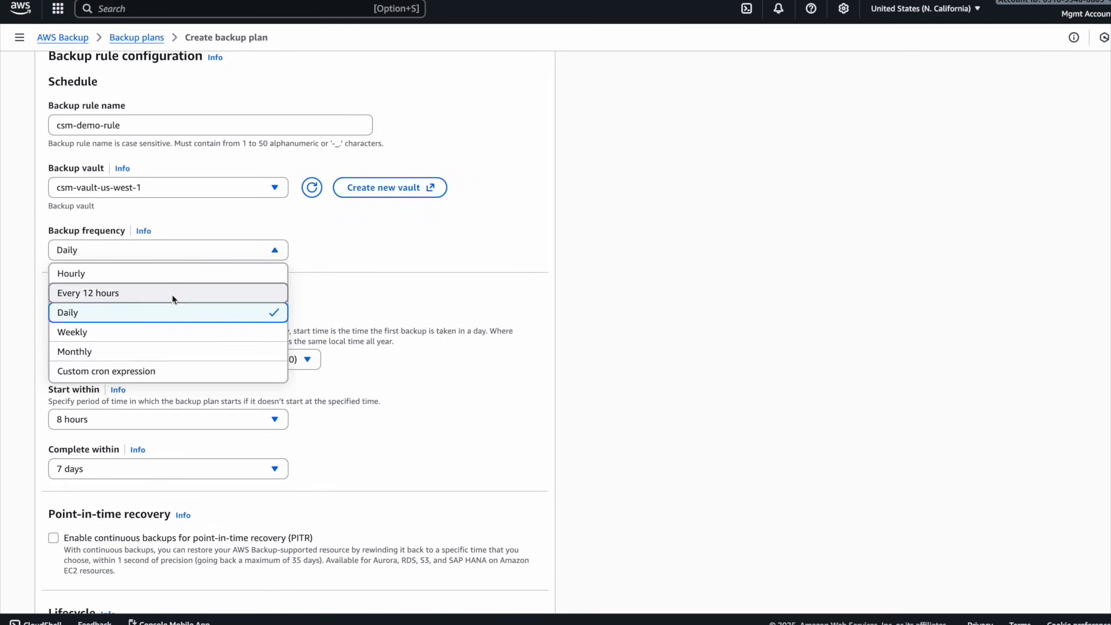
click(183, 315)
click(144, 230)
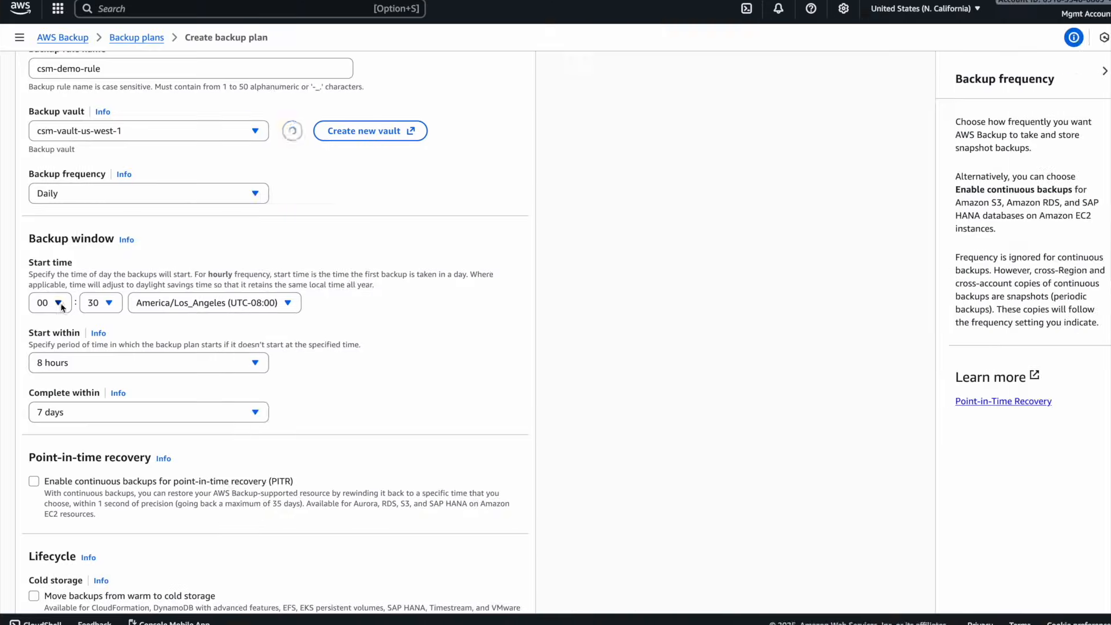
- Set the backup window's start time to 13:20
click(49, 303)
scroll(55, 453, down, 3)
click(50, 417)
click(102, 302)
scroll(103, 377, up, 2)
scroll(103, 382, down, 1)
click(102, 431)
- Set the backup to start within 1 hour and complete within 2 hours
click(107, 363)
click(99, 26)
click(84, 412)
scroll(59, 38, up, 2)
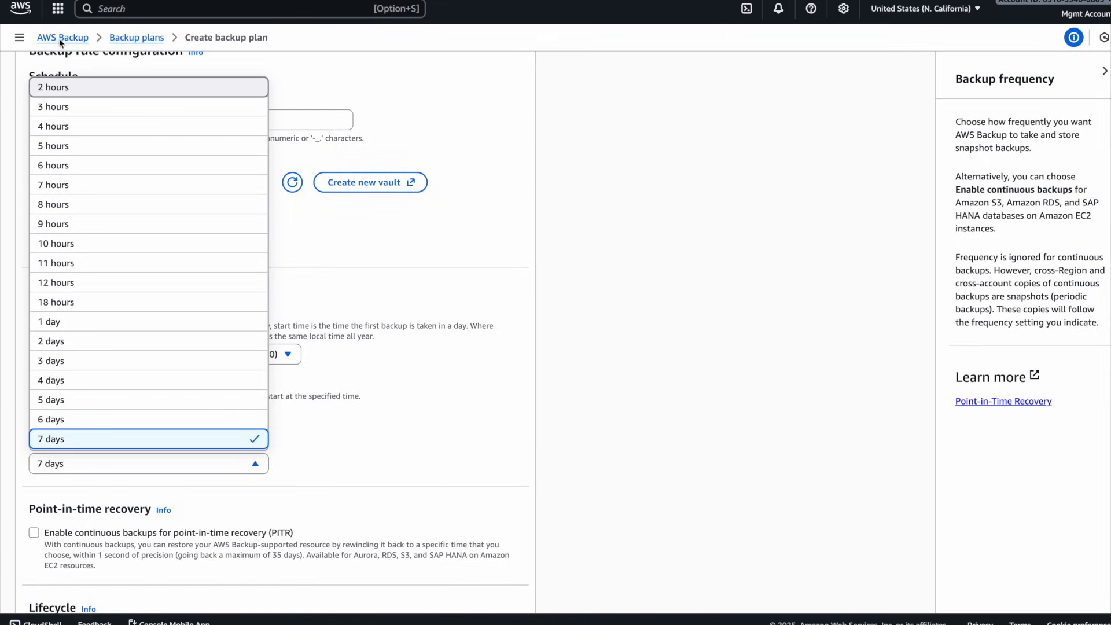
click(58, 88)
- Enable continuous backups for point-in-time recovery (PITR) in the backup rule
scroll(370, 411, down, 3)
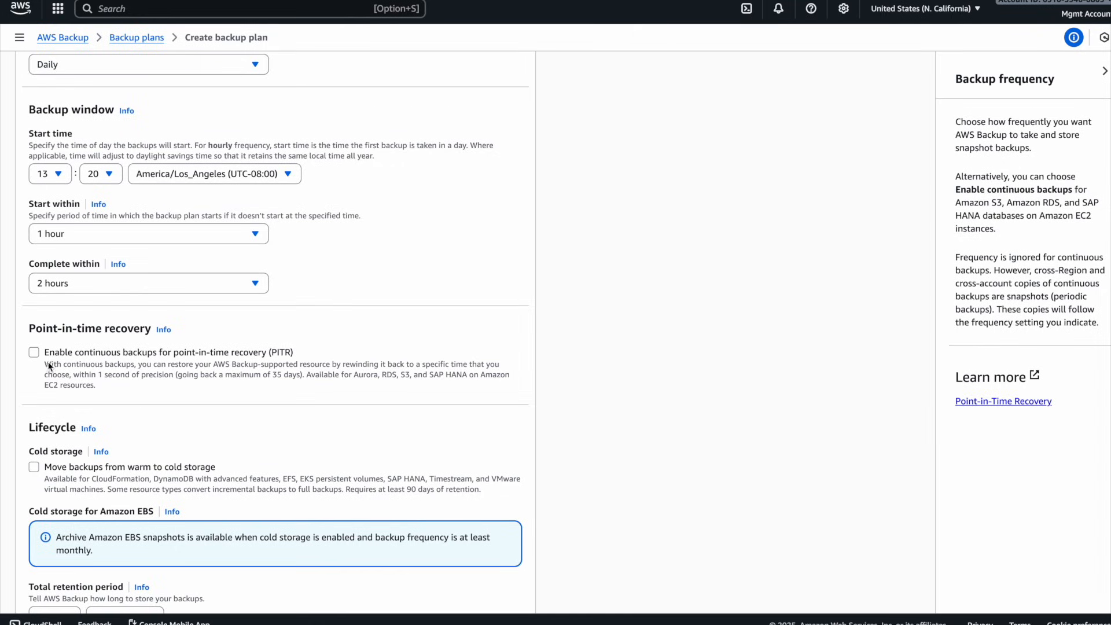
click(33, 353)
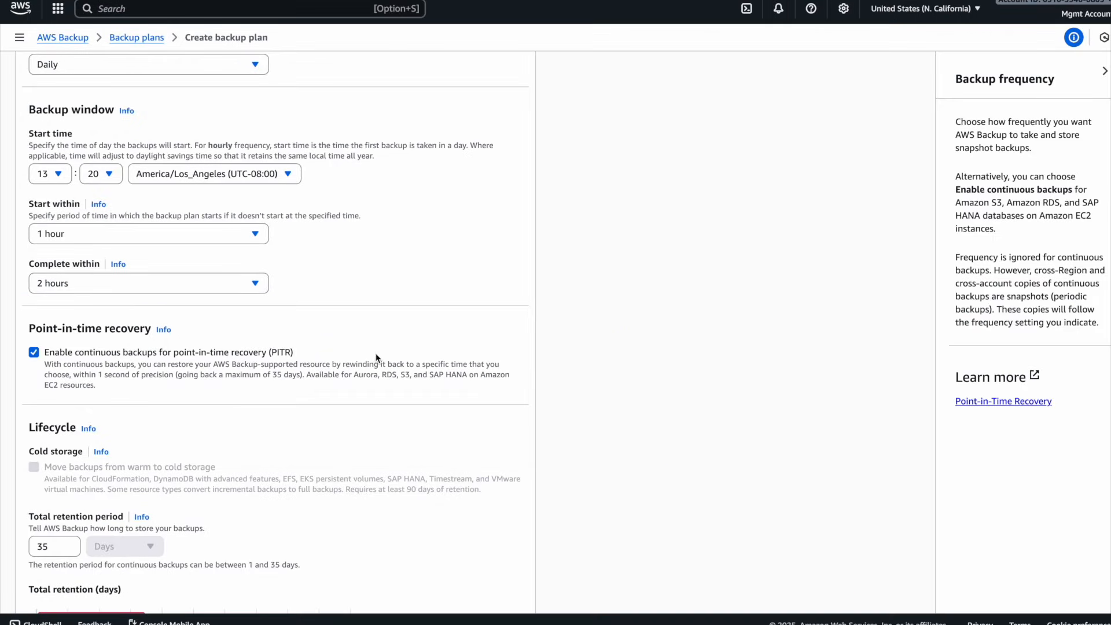
scroll(376, 357, down, 2)
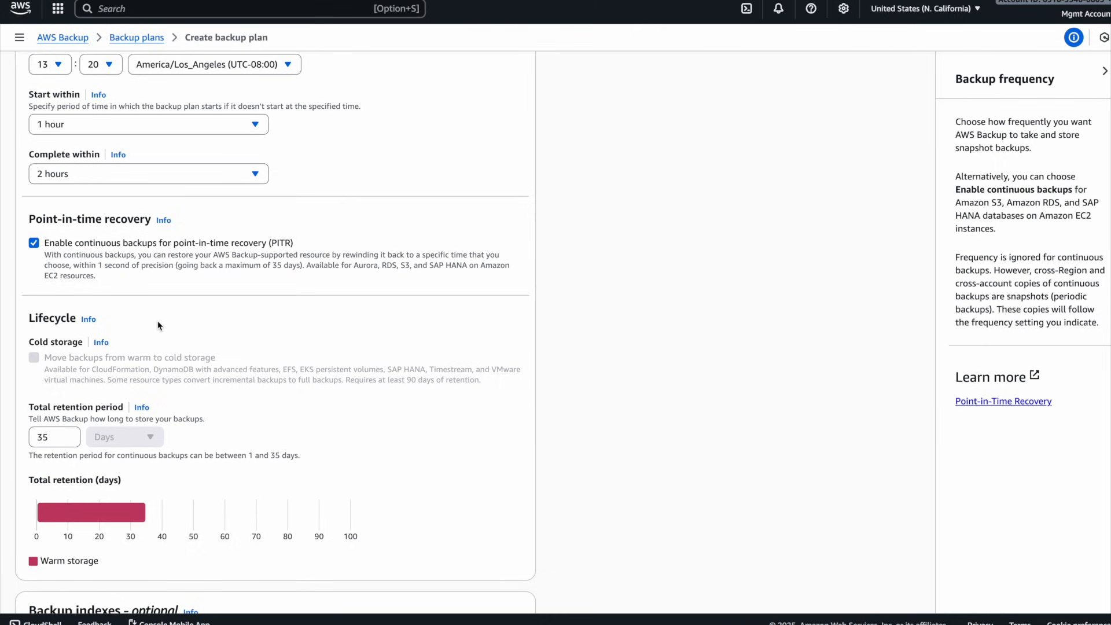
- Try a total retention period of 36 days for the backup rule, and set it back to 35 days
scroll(114, 376, down, 1)
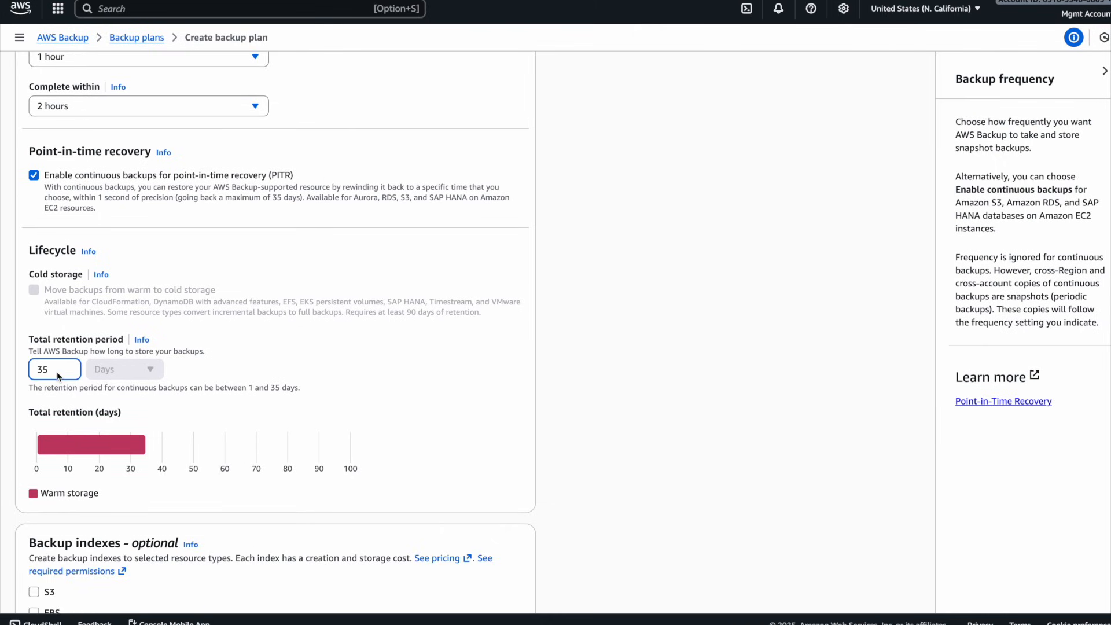
key(Up)
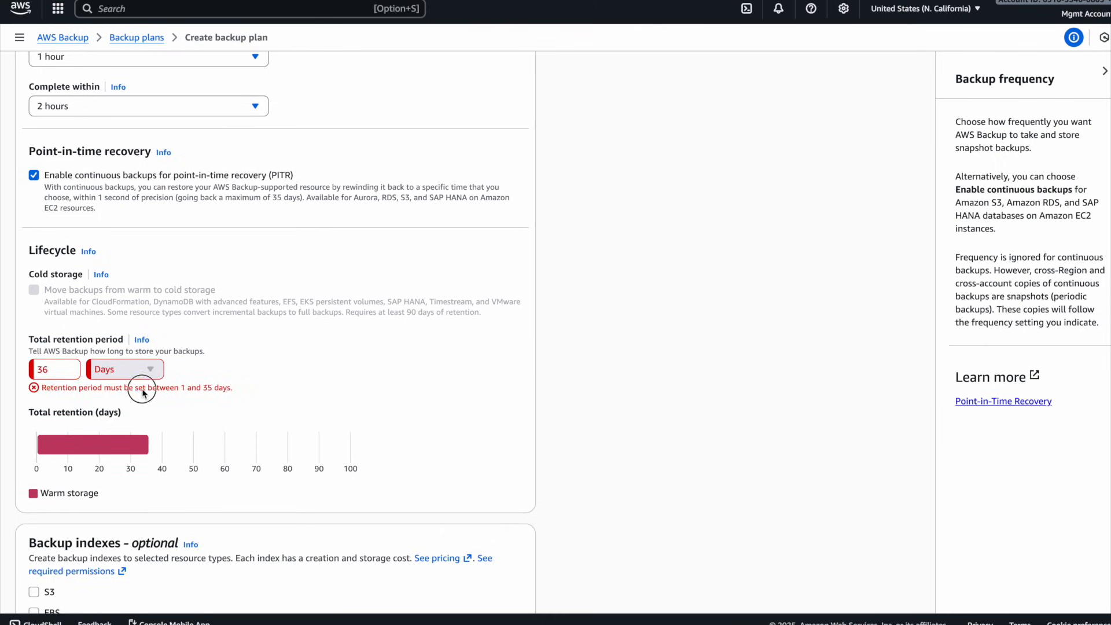
triple_click(142, 388)
click(72, 371)
key(BackSpace)
text(5)
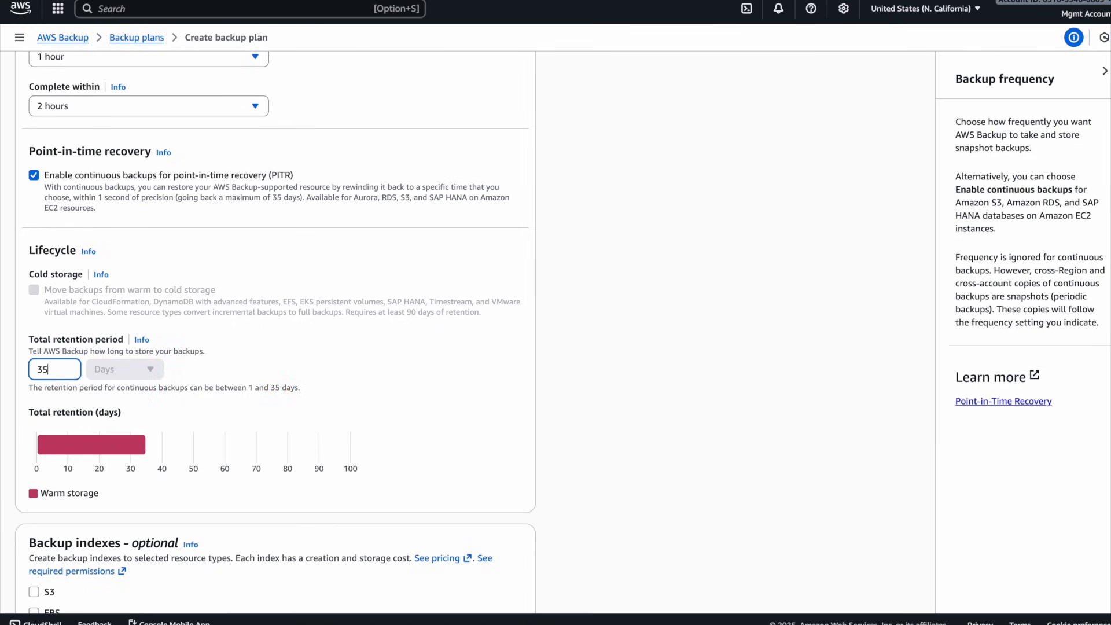
- Choose United States (Ohio) as the copy destination Region and keep the copy within the same account
scroll(365, 344, down, 6)
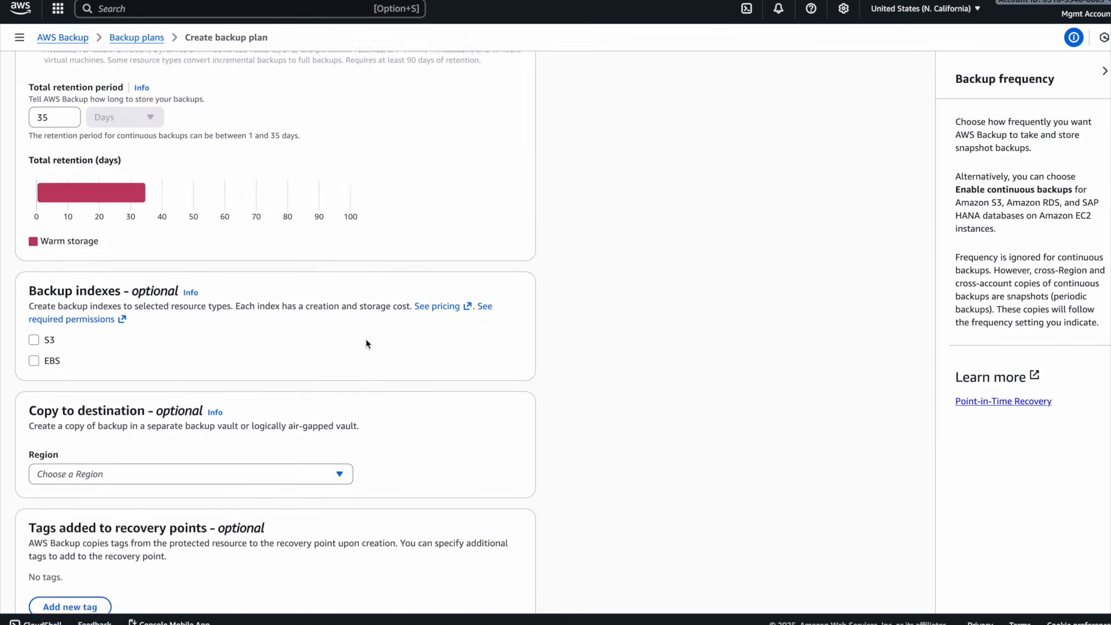
click(176, 325)
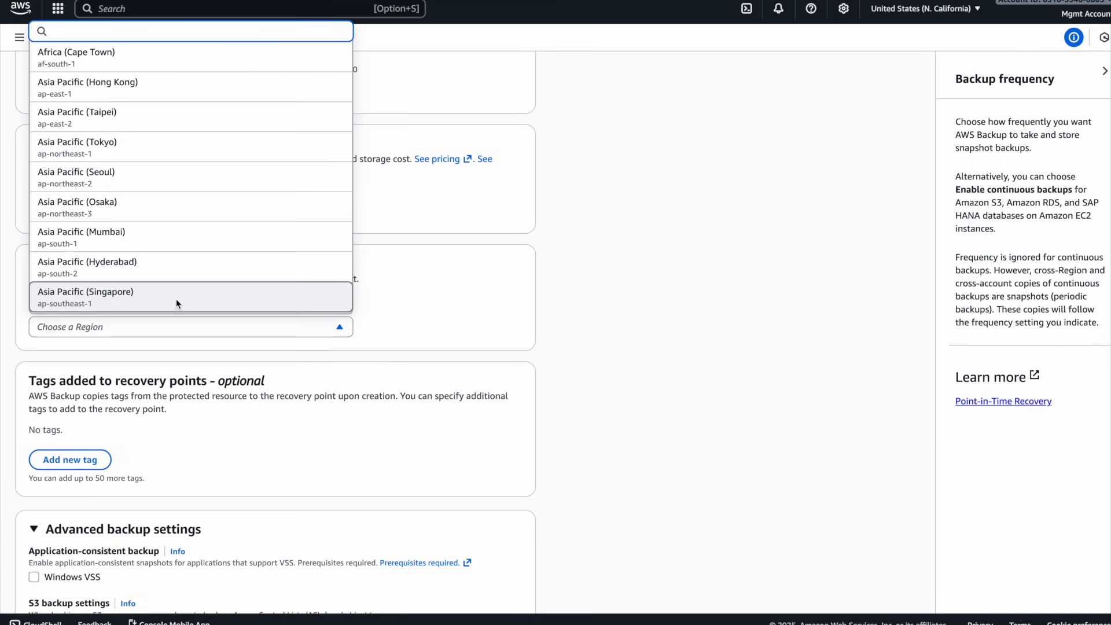
text(us-east)
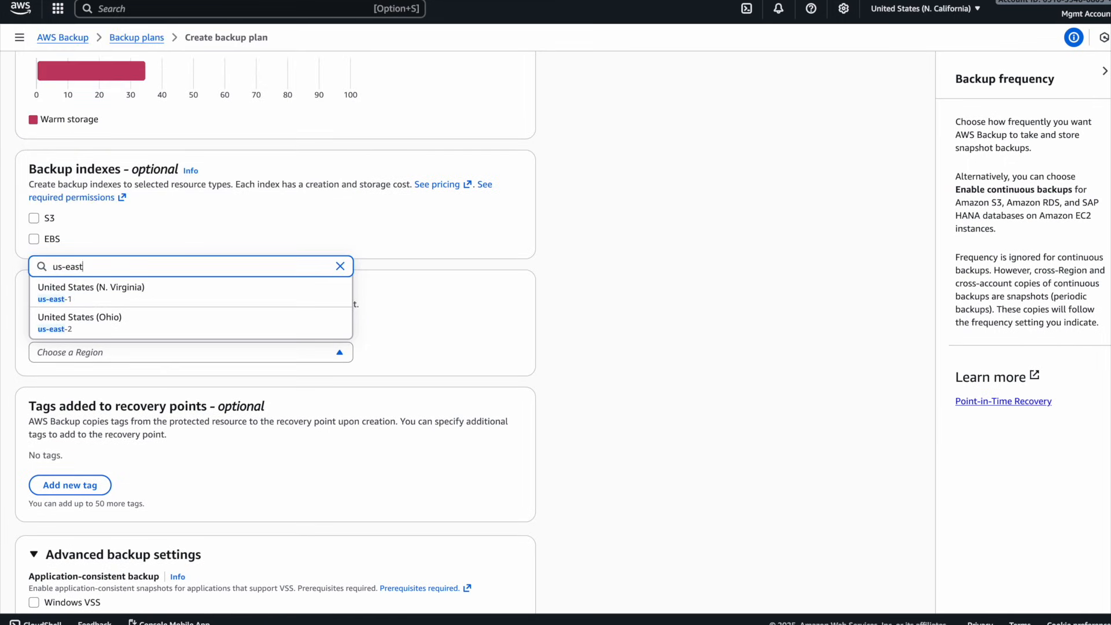
click(136, 317)
scroll(414, 319, down, 2)
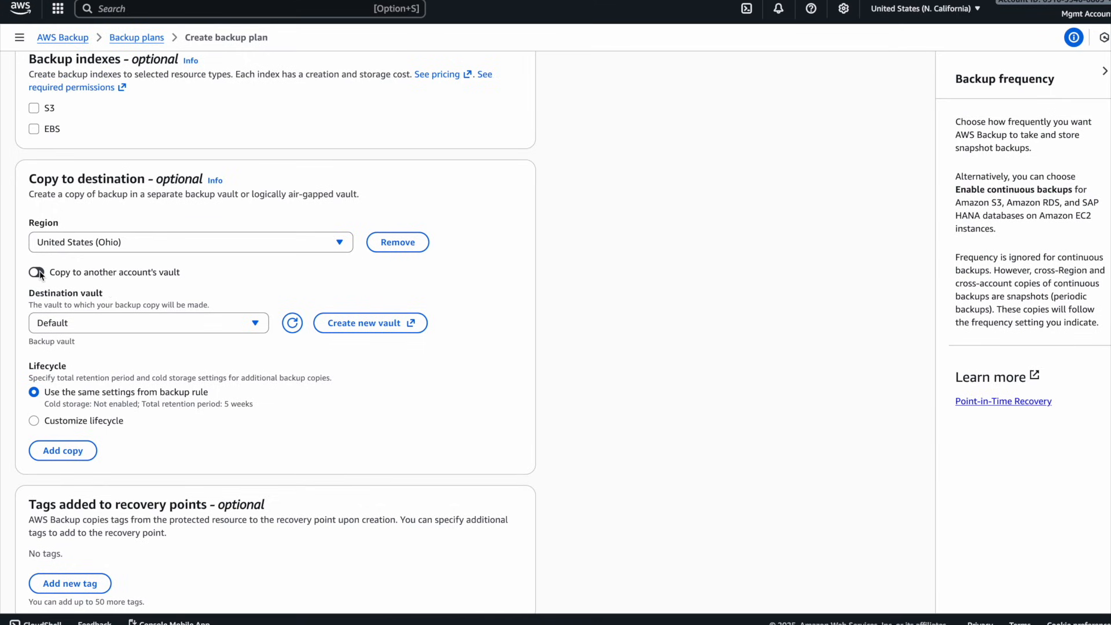
triple_click(115, 273)
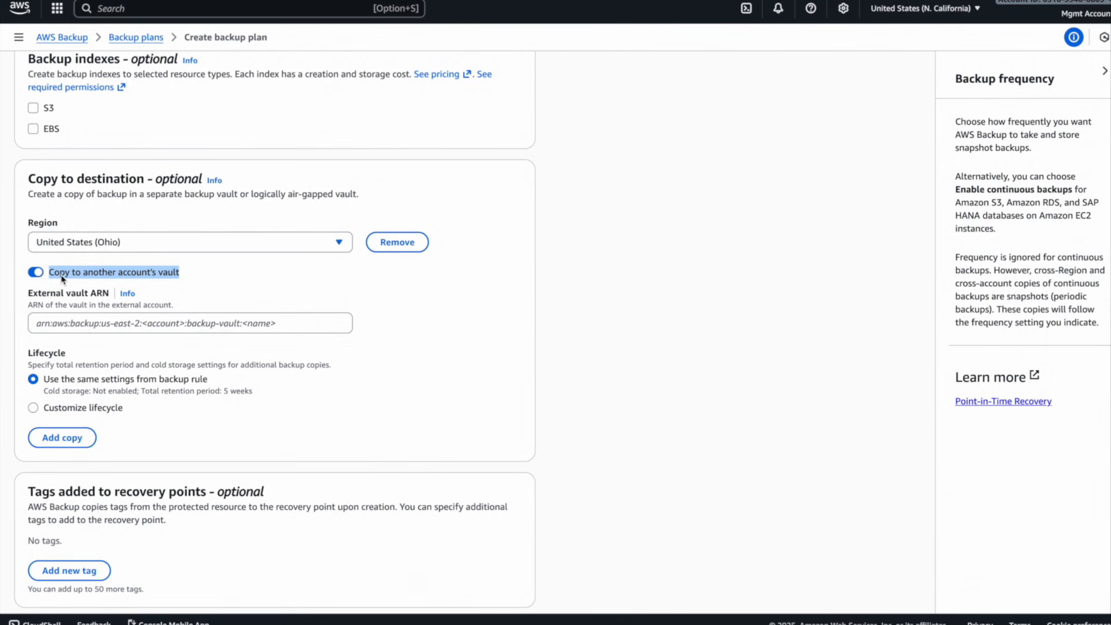
click(39, 273)
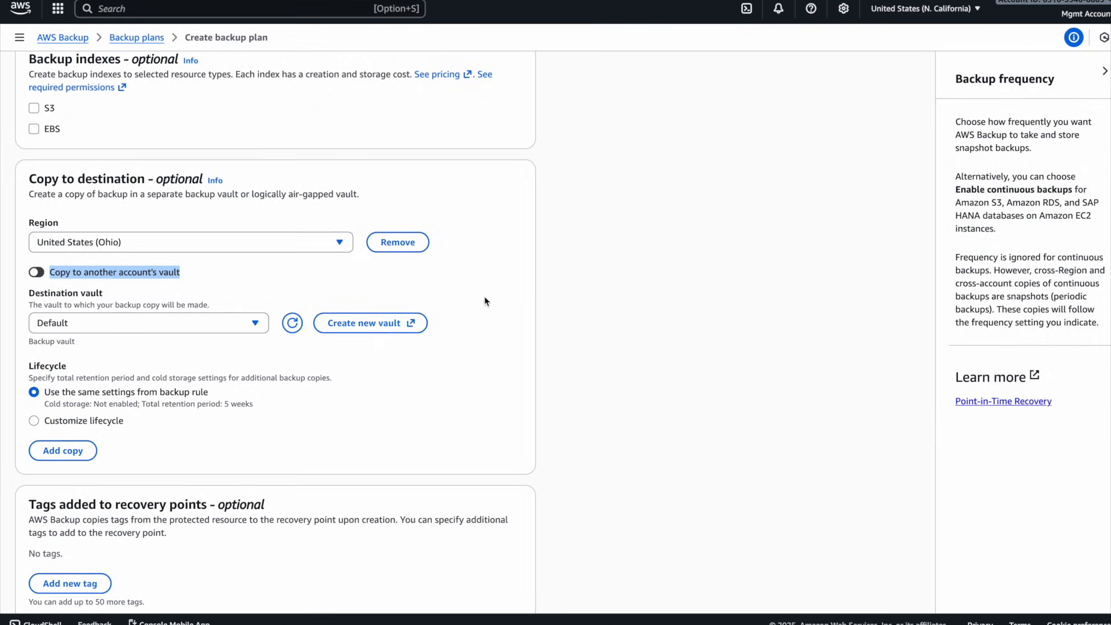
- Create a new destination backup vault named csm-vault-us-east-2, encrypted with the (default) aws/backup key
click(330, 324)
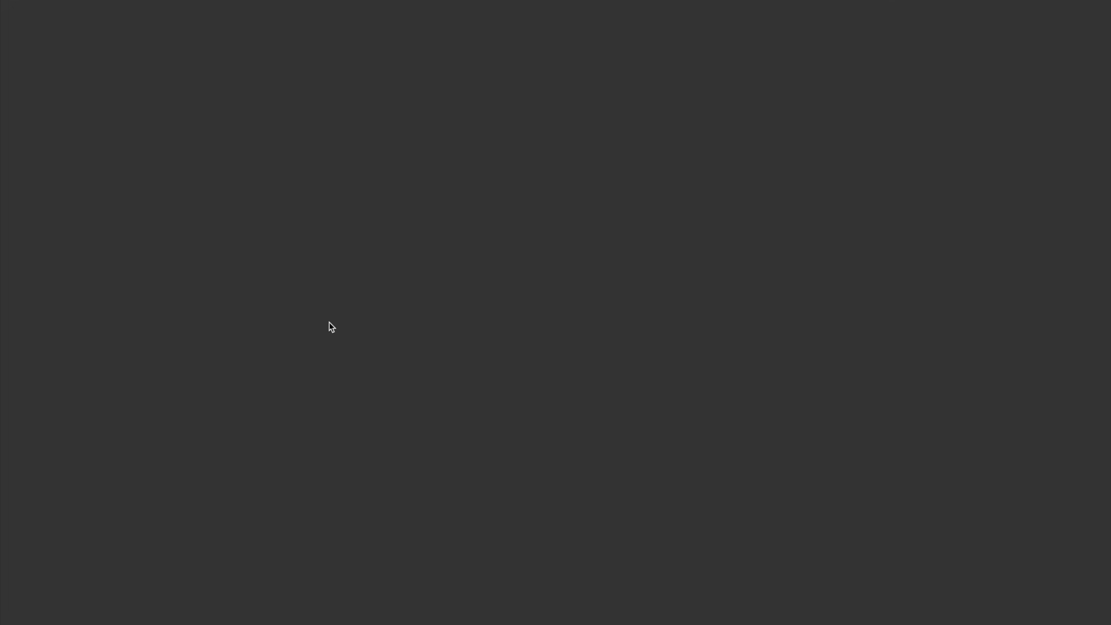
click(151, 151)
text(csm-vault-us-east-2)
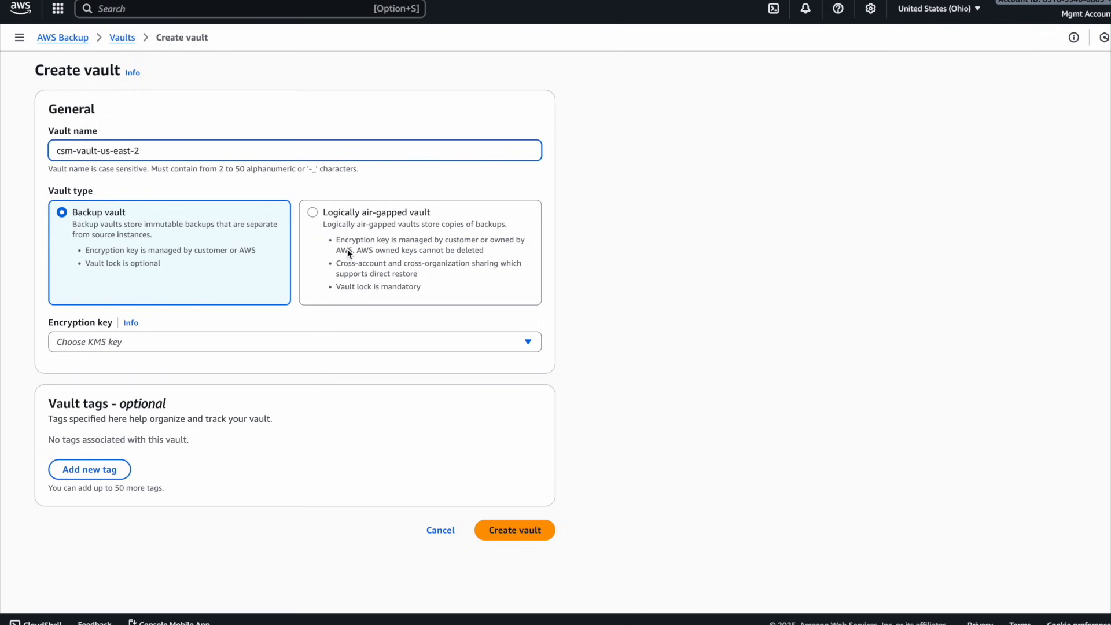
click(248, 340)
click(384, 379)
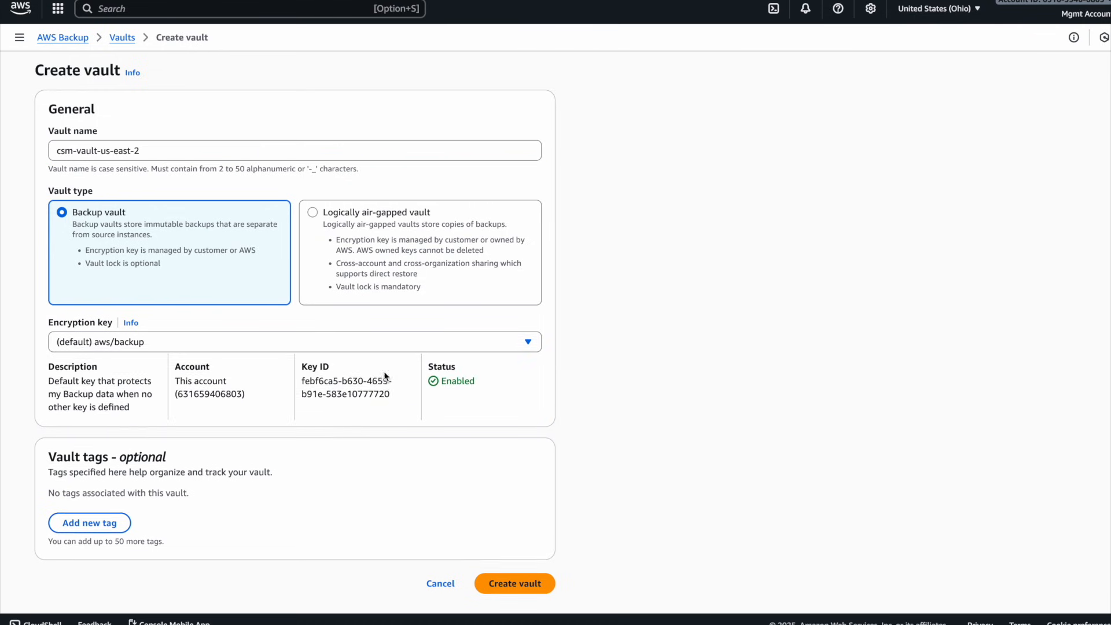
scroll(521, 573, down, 1)
click(514, 575)
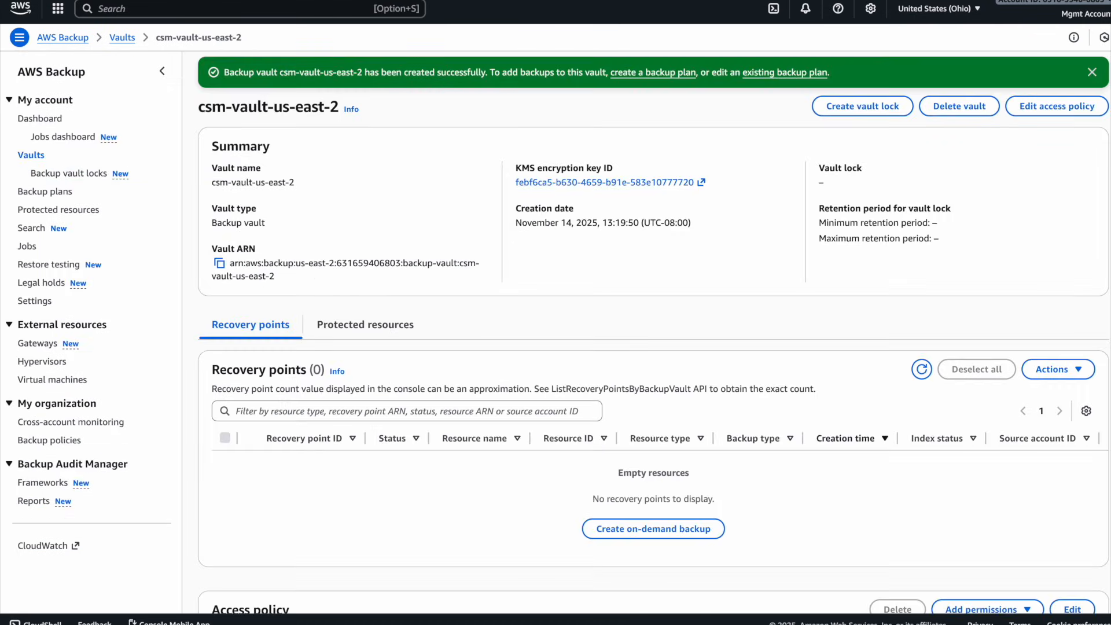
- Return to the backup plan form, refresh the vault list, and choose csm-vault-us-east-2 as the destination vault
click(562, 2)
click(292, 323)
click(148, 324)
click(139, 401)
- Customize the lifecycle of the destination copy and set its total retention period to 100 days
scroll(475, 374, down, 2)
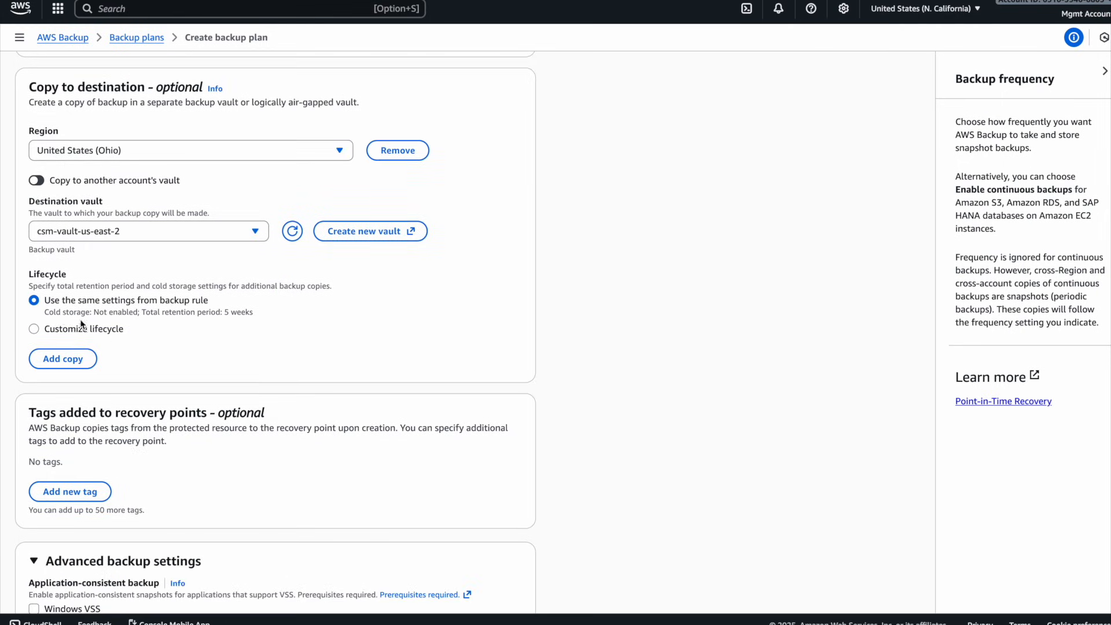
click(84, 329)
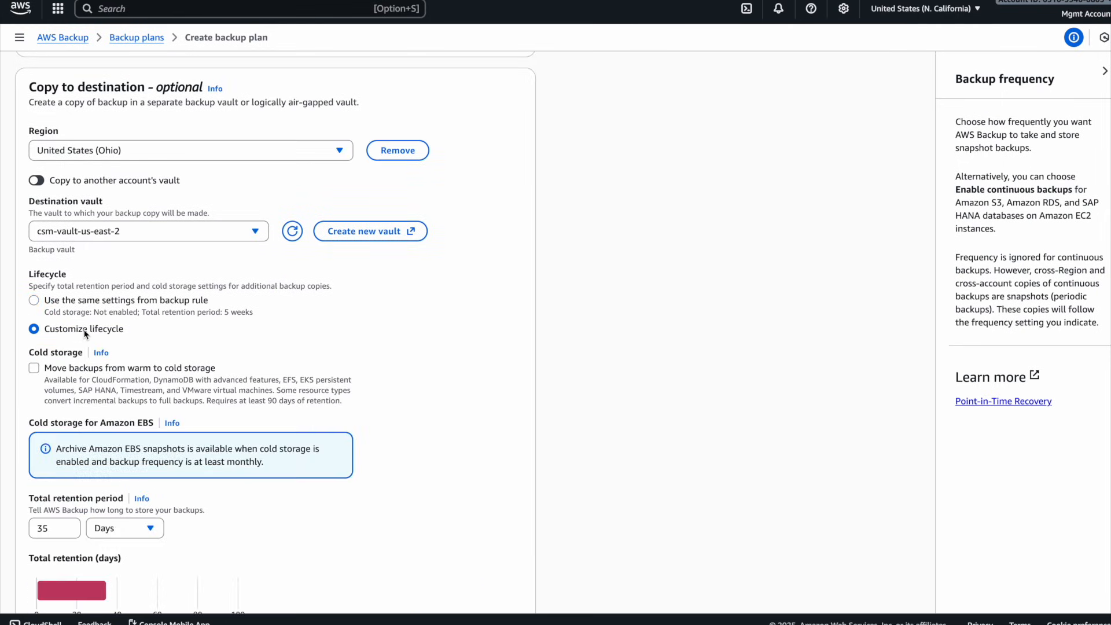
scroll(86, 364, down, 1)
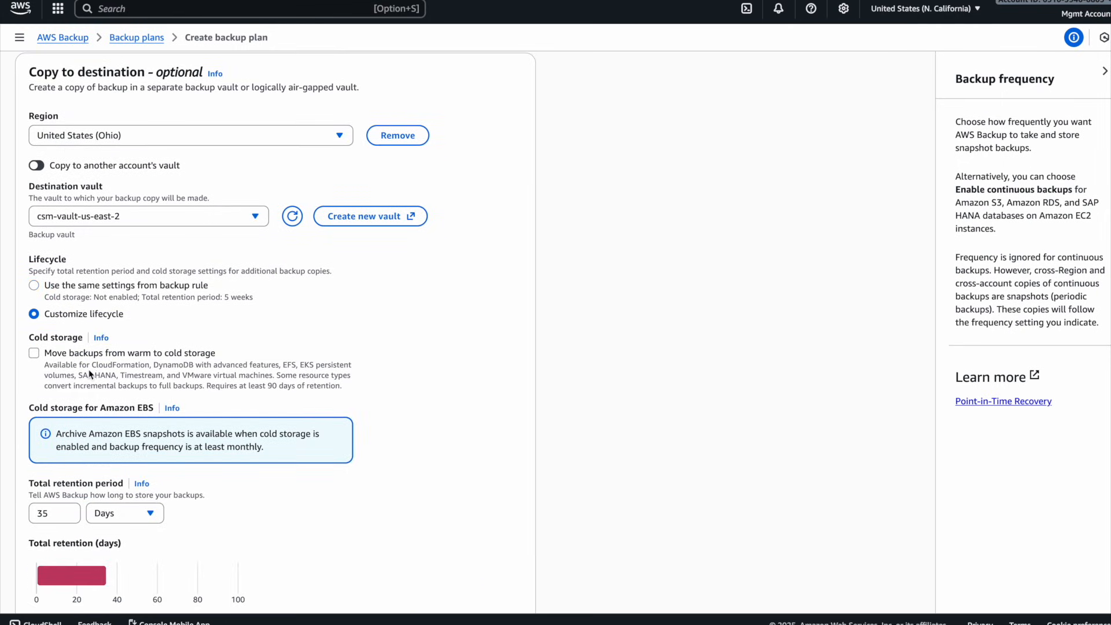
scroll(174, 399, down, 2)
click(59, 409)
key(BackSpace)
key(BackSpace)
text(100)
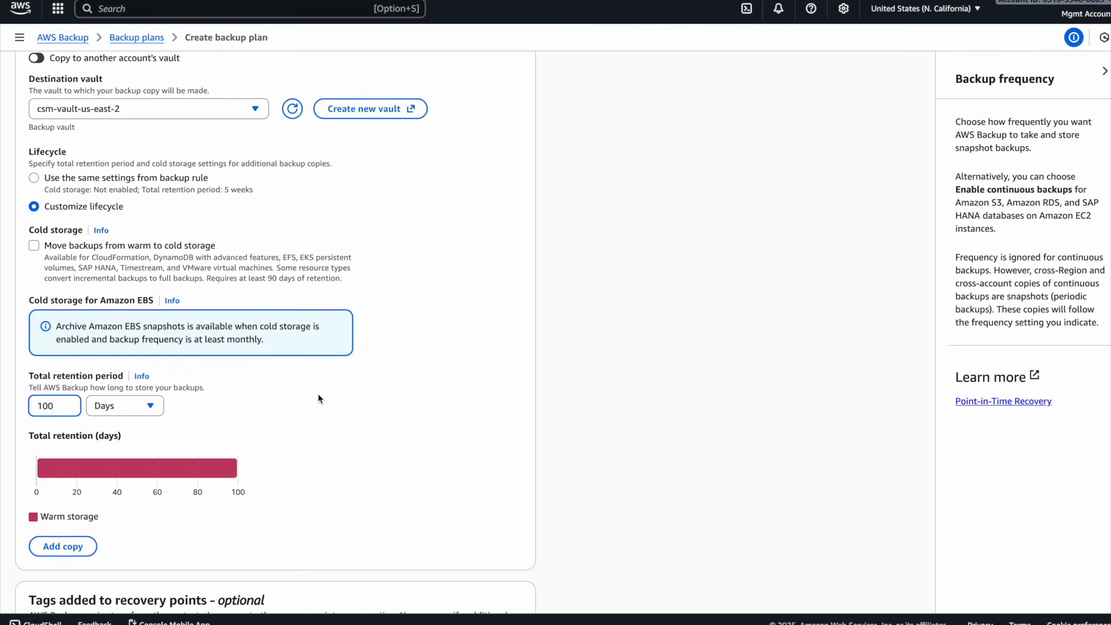
- Open the help information for the copy's total retention period
scroll(293, 398, down, 5)
scroll(67, 163, up, 1)
scroll(66, 164, up, 2)
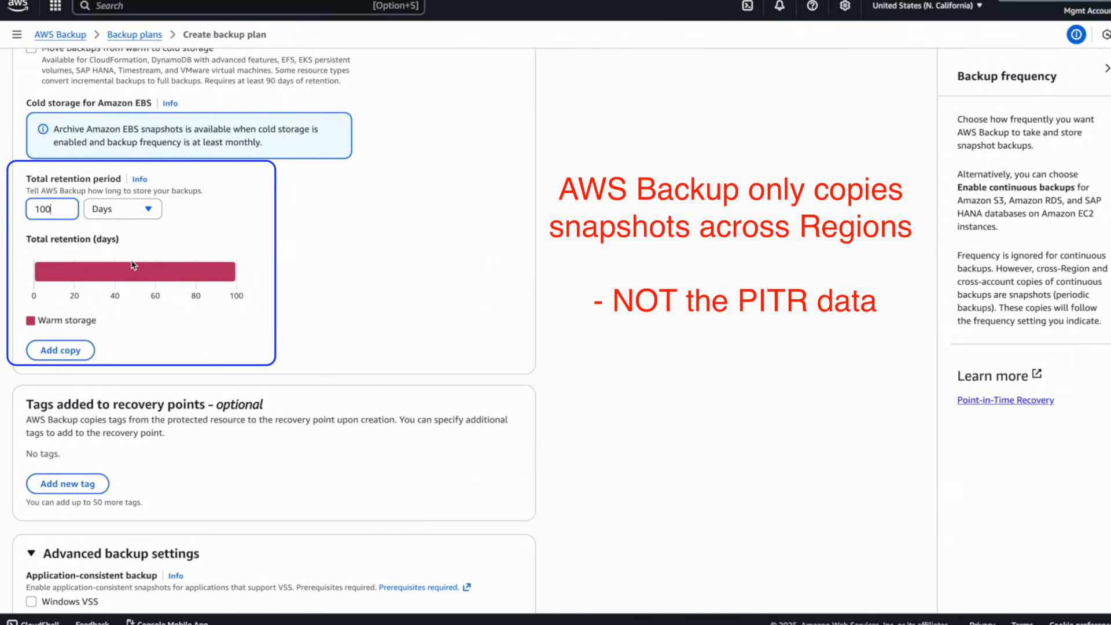
click(139, 179)
- Create the backup plan and dismiss the feedback survey
scroll(196, 348, down, 5)
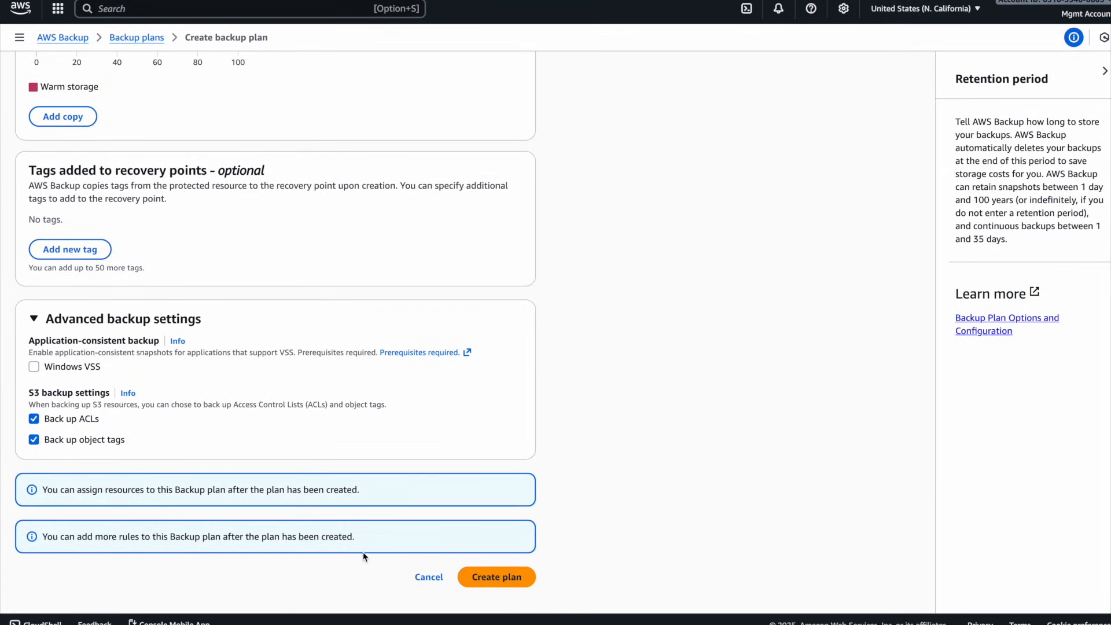
click(489, 584)
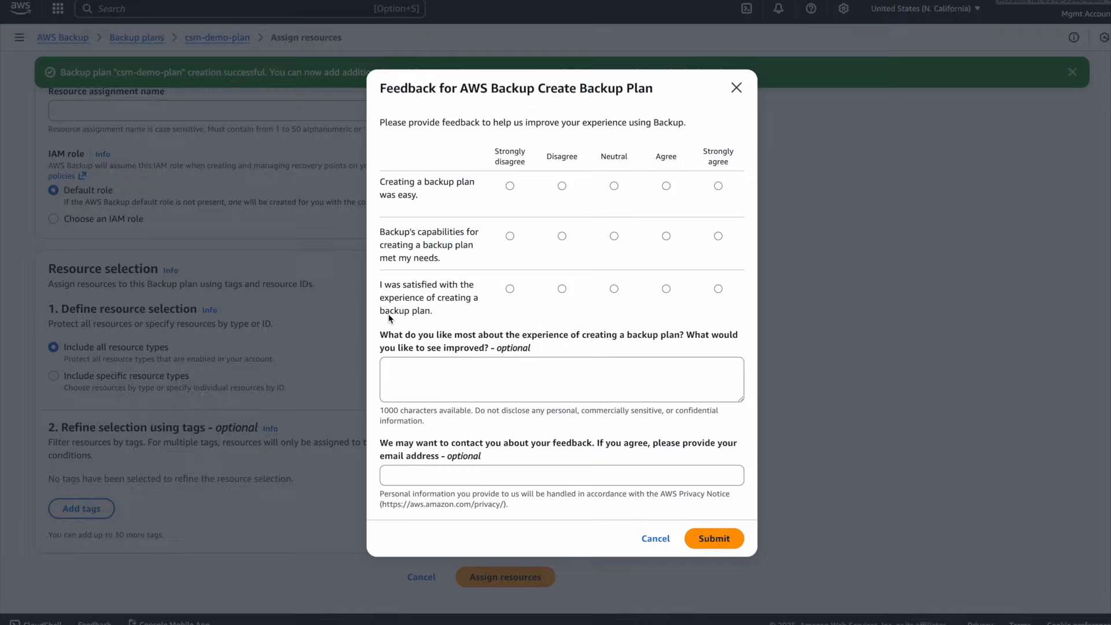
click(654, 536)
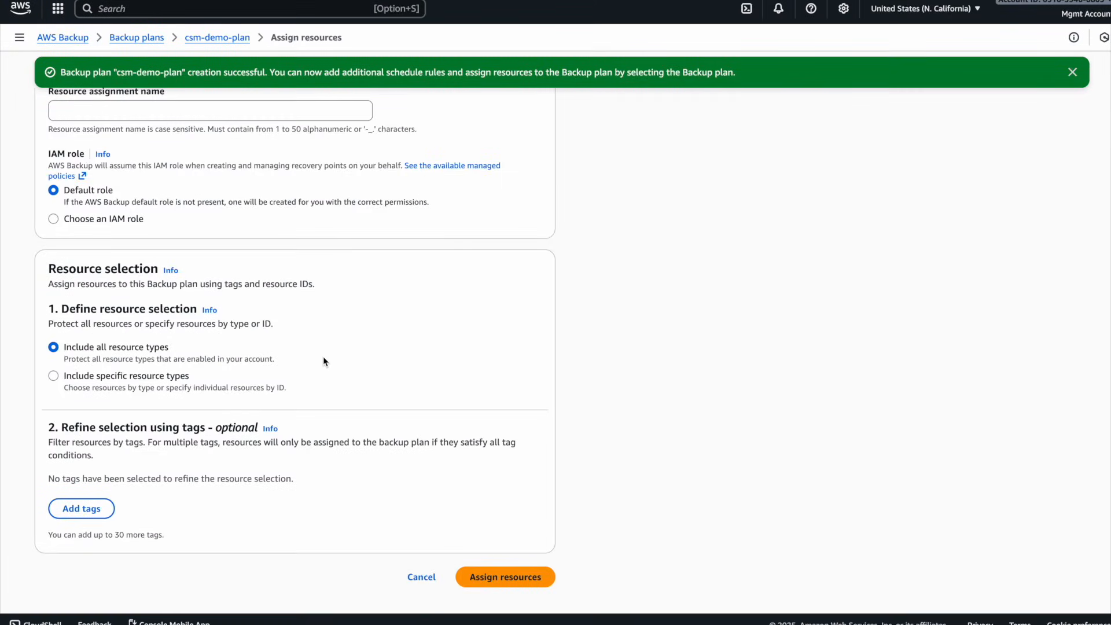
- Name the resource assignment csm-demo-assisgn
click(161, 120)
text(csm-demo-assisgn)
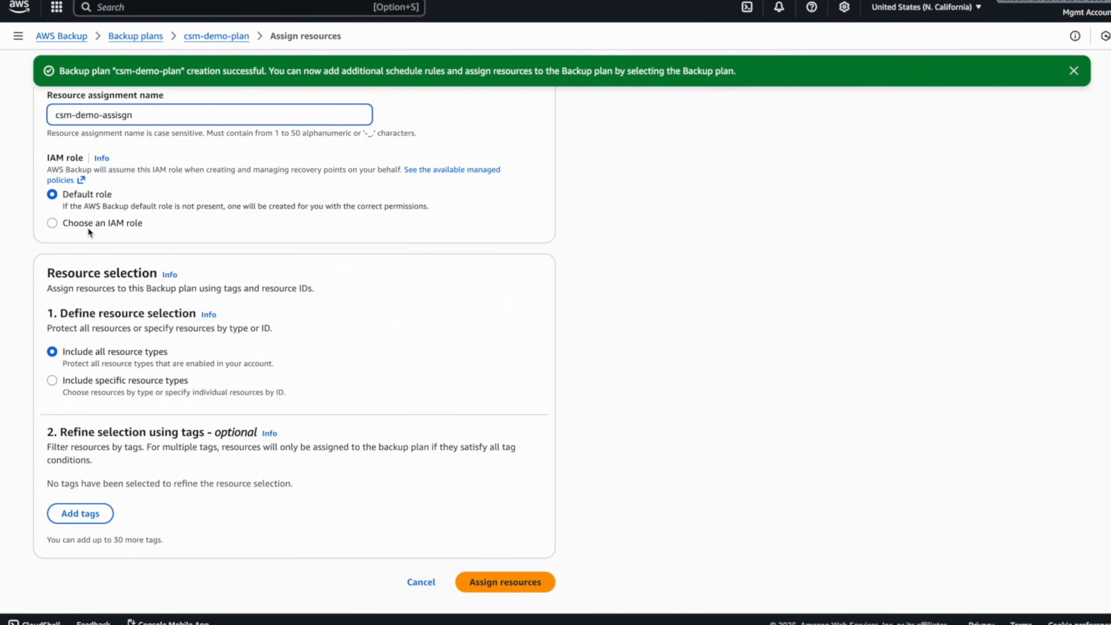
- Limit the assignment to specific resource types and select RDS
click(52, 380)
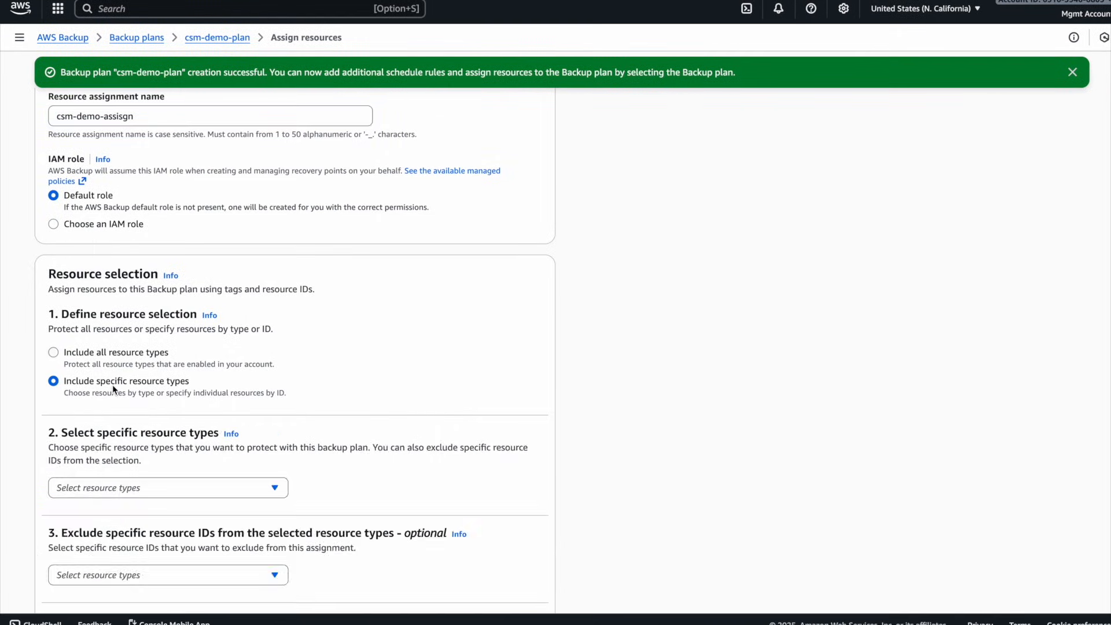
scroll(87, 387, down, 2)
click(145, 392)
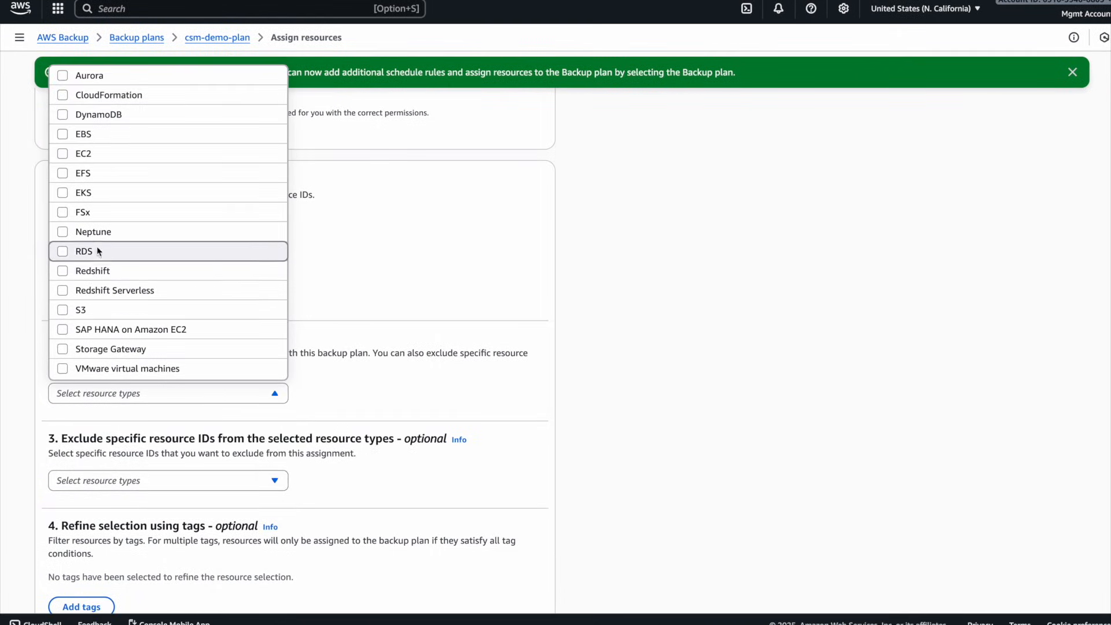
click(139, 251)
click(577, 423)
- Restrict the RDS selection to the rds-db-demo-us-west-1 database and assign the resources to the plan
scroll(575, 418, down, 2)
click(273, 342)
click(224, 388)
click(223, 403)
click(581, 381)
scroll(521, 370, down, 2)
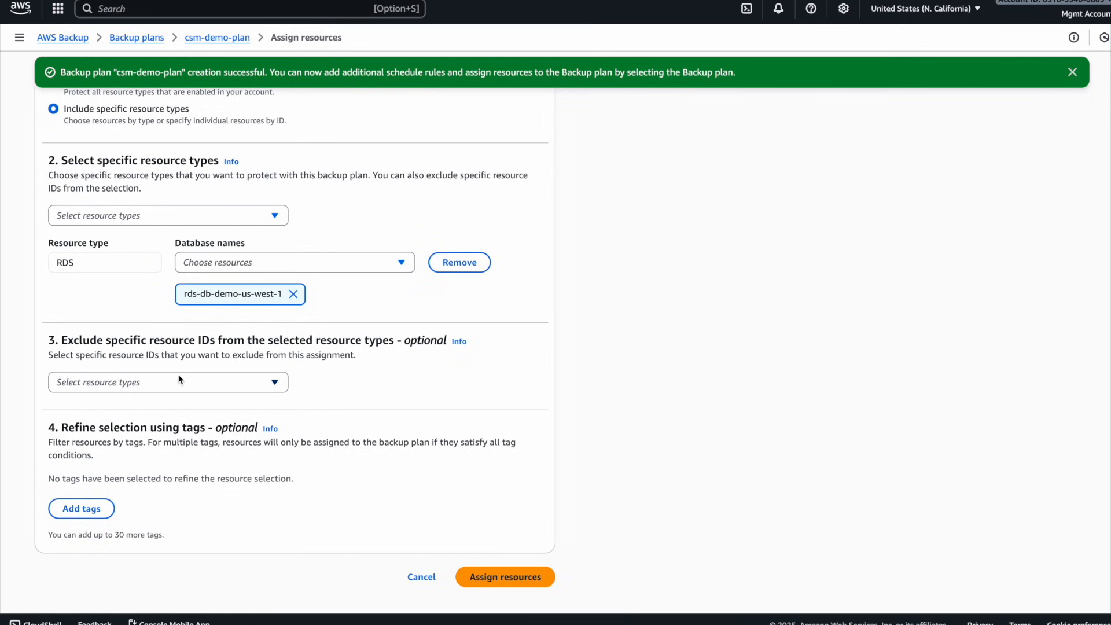
click(512, 575)
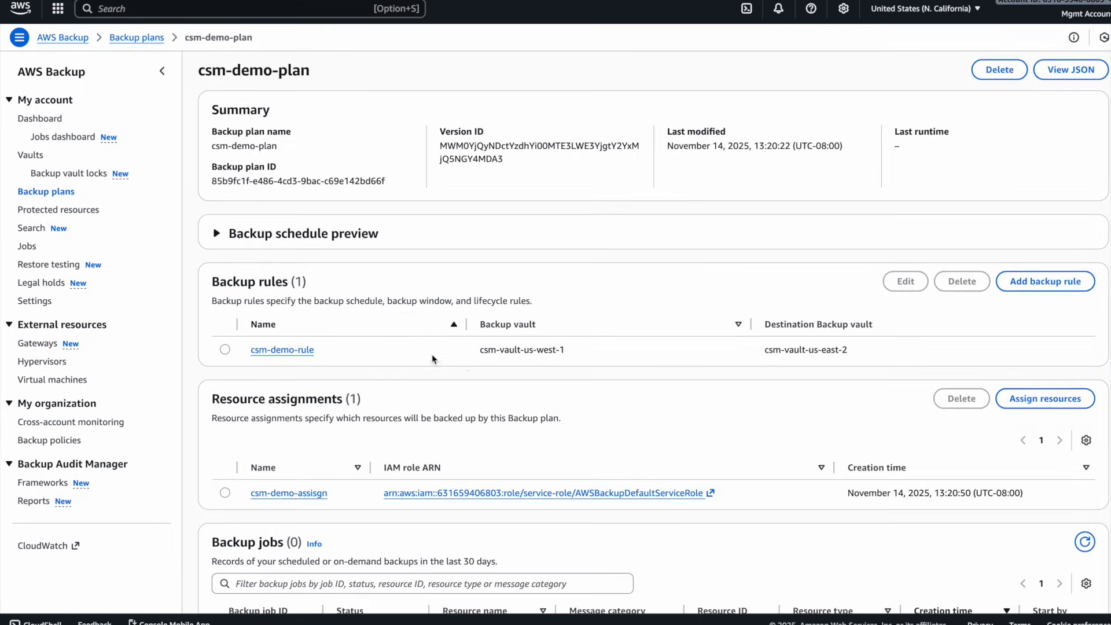
- Expand the backup schedule preview and compare the first scheduled run with the current time by running date in the terminal
click(218, 235)
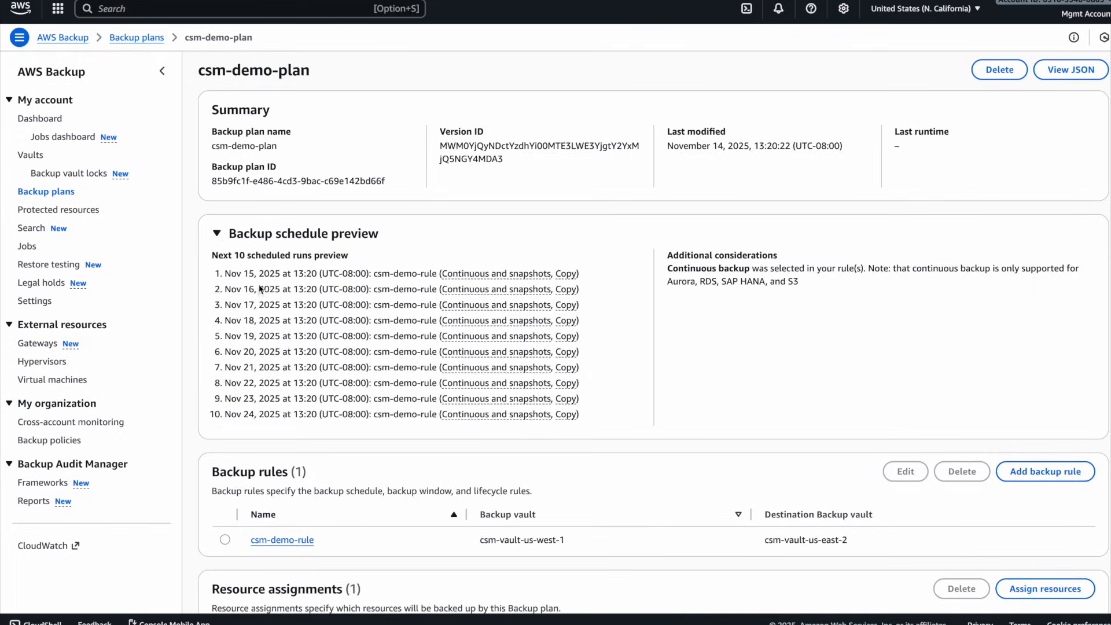
drag(225, 274, 254, 274)
key(super+Tab)
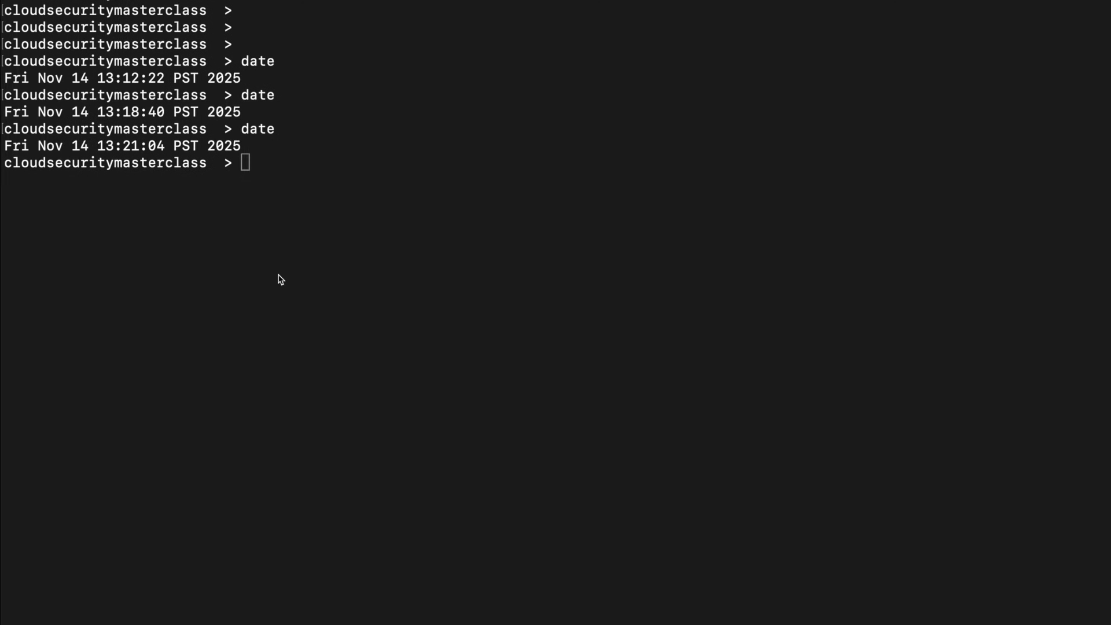
text(date)
key(Return)
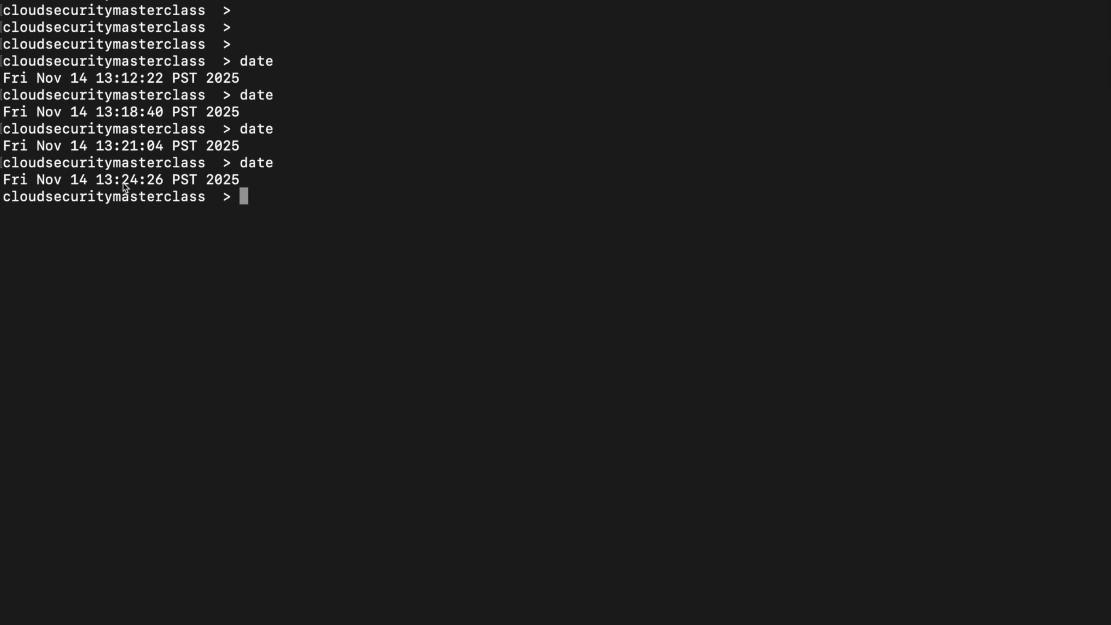
key(super+Tab)
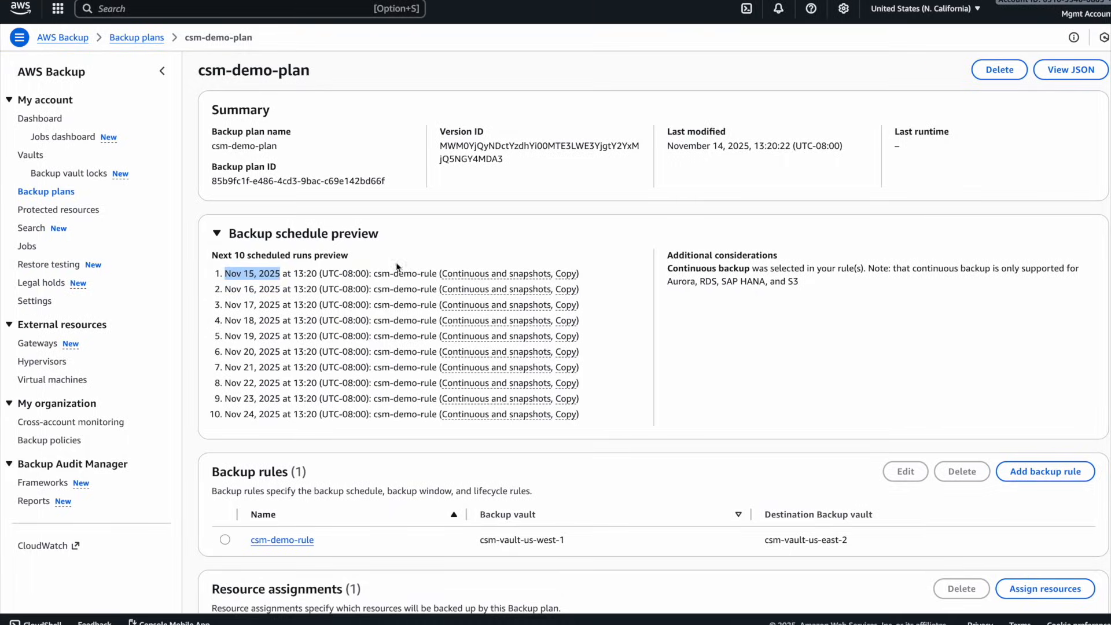
- Edit csm-demo-rule and set the backup window's start time to 13:27
scroll(930, 313, down, 4)
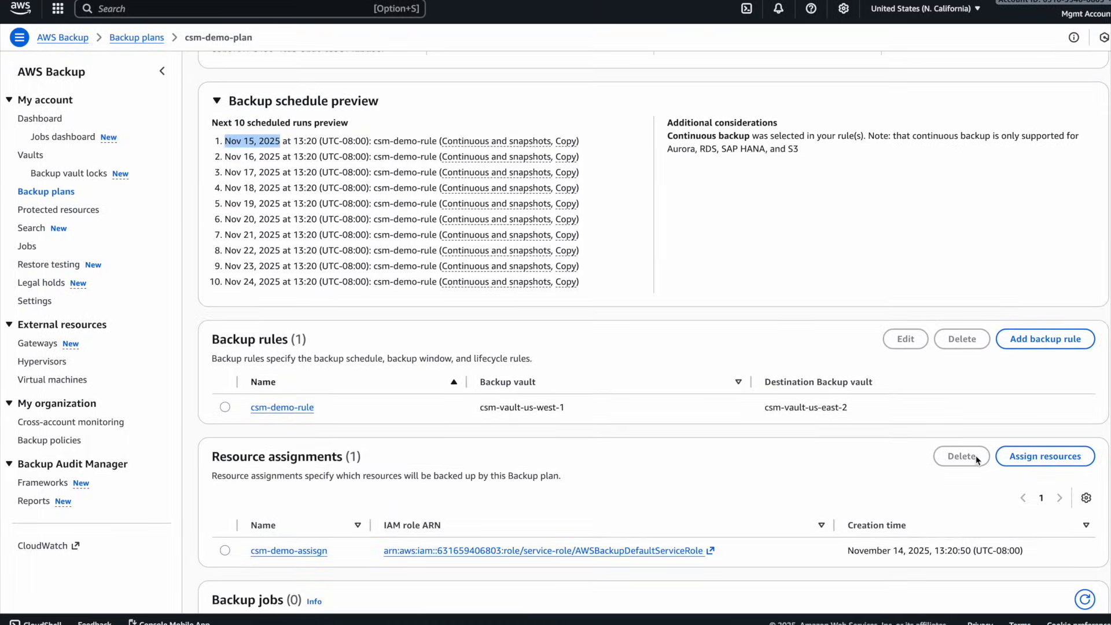
click(225, 331)
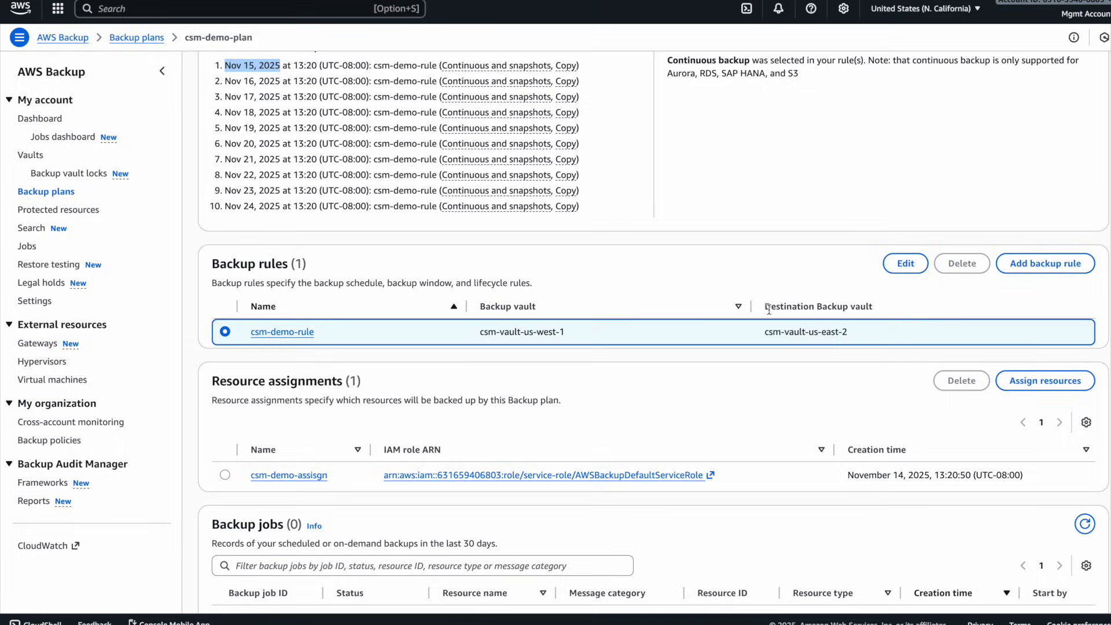
click(904, 263)
scroll(219, 280, down, 2)
click(117, 313)
scroll(116, 447, down, 4)
click(114, 521)
- Review the remaining settings of the backup rule and save its changes
scroll(502, 410, down, 5)
scroll(504, 412, up, 3)
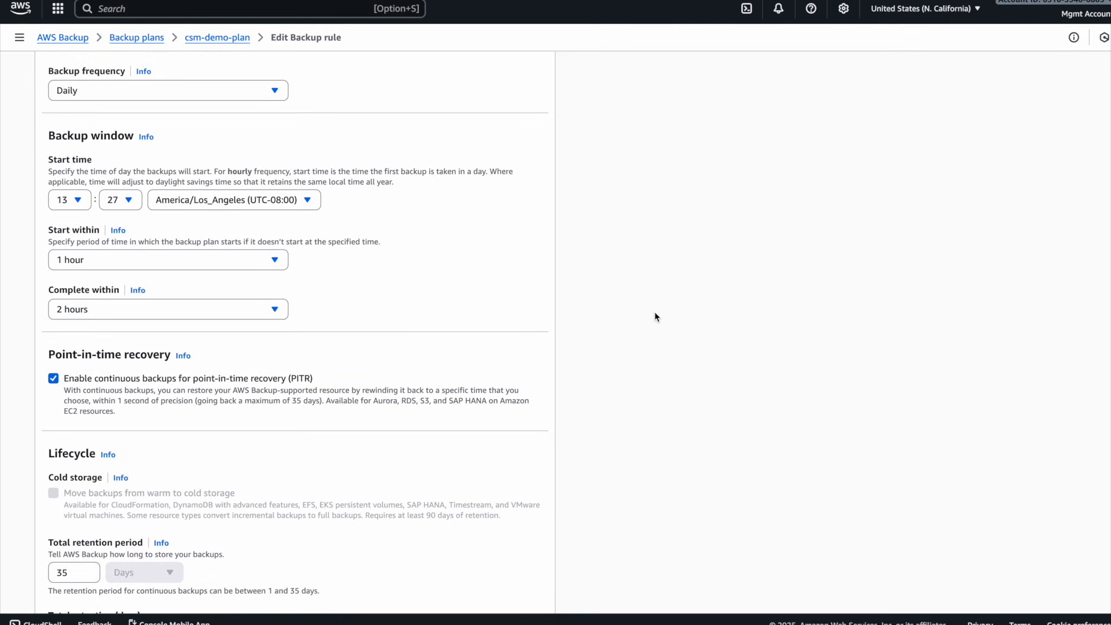
scroll(654, 316, up, 2)
scroll(654, 315, down, 17)
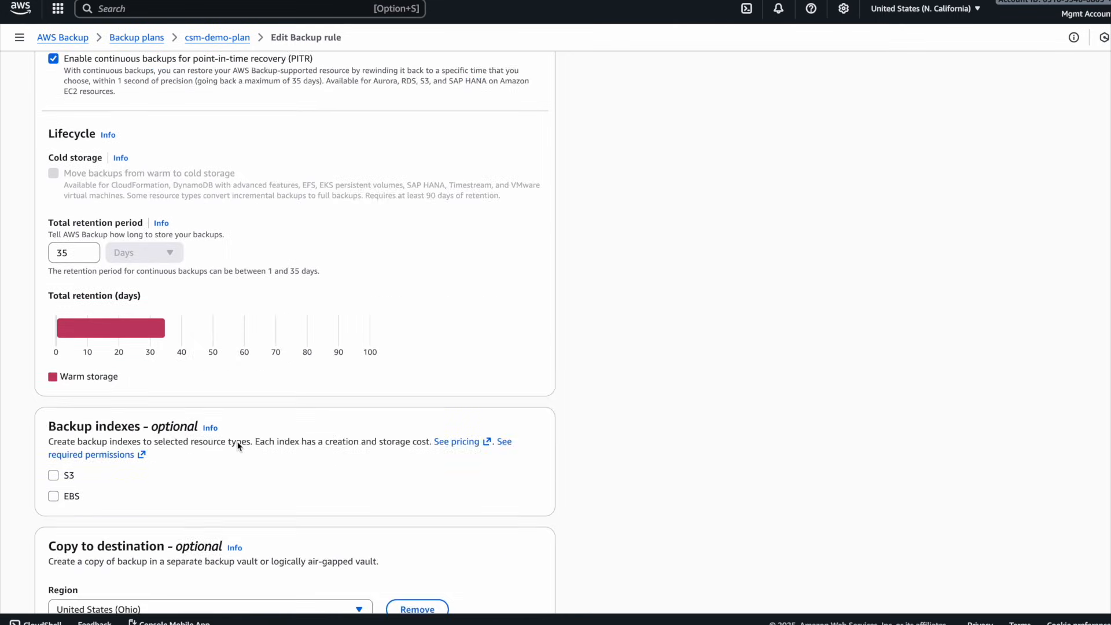
scroll(462, 554, down, 3)
click(529, 577)
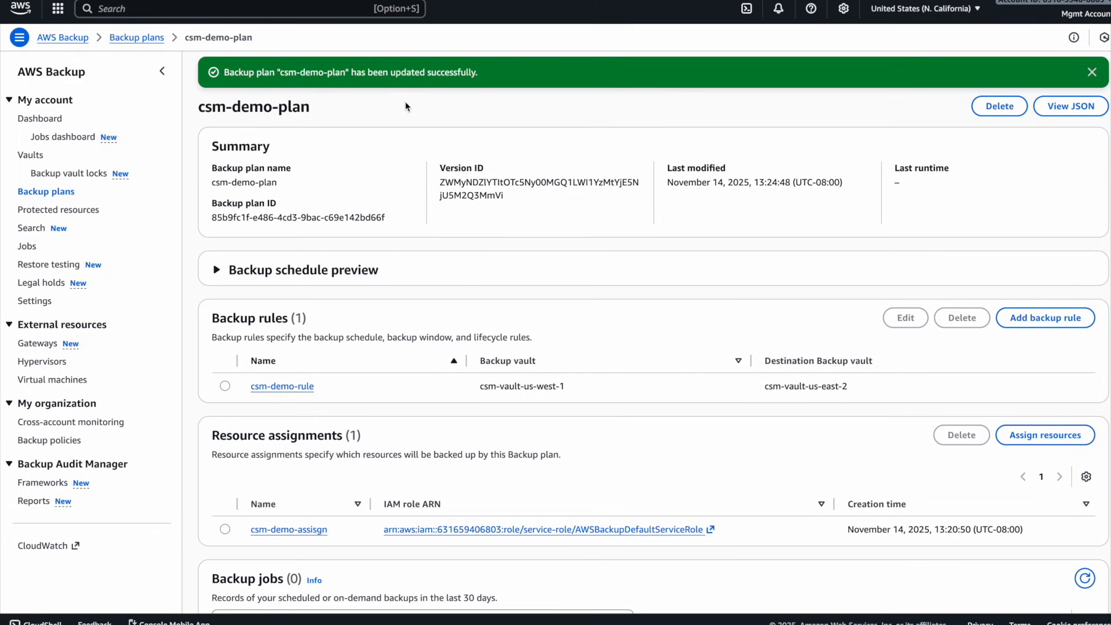
- Expand the updated plan's schedule preview and compare the first run at 13:27 with the terminal's current time
click(244, 269)
drag(224, 311, 319, 316)
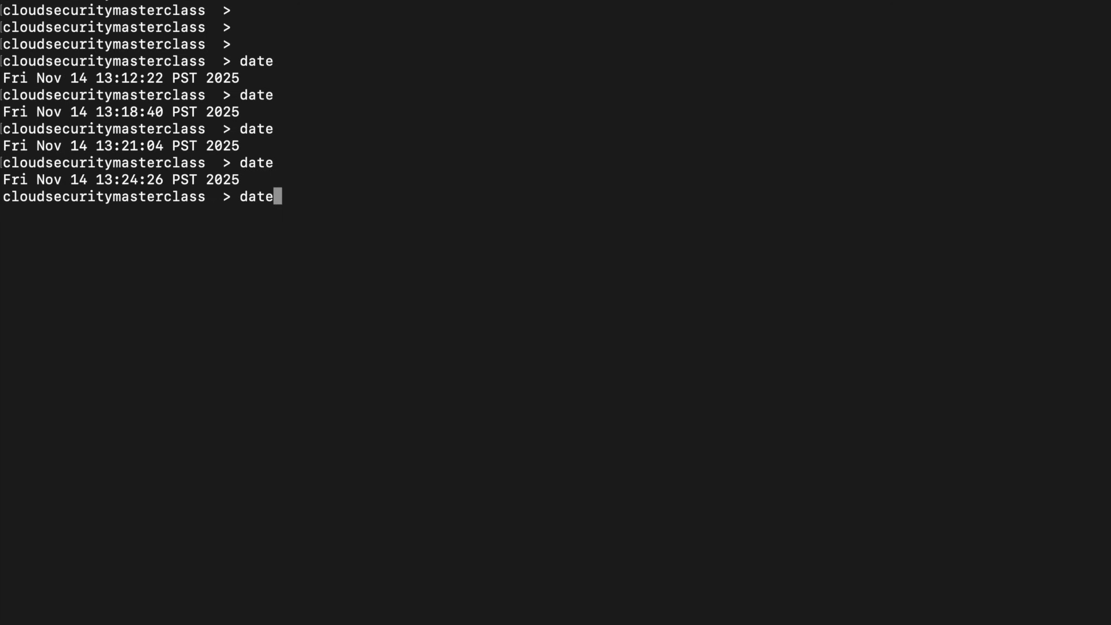
key(Return)
click(196, 217)
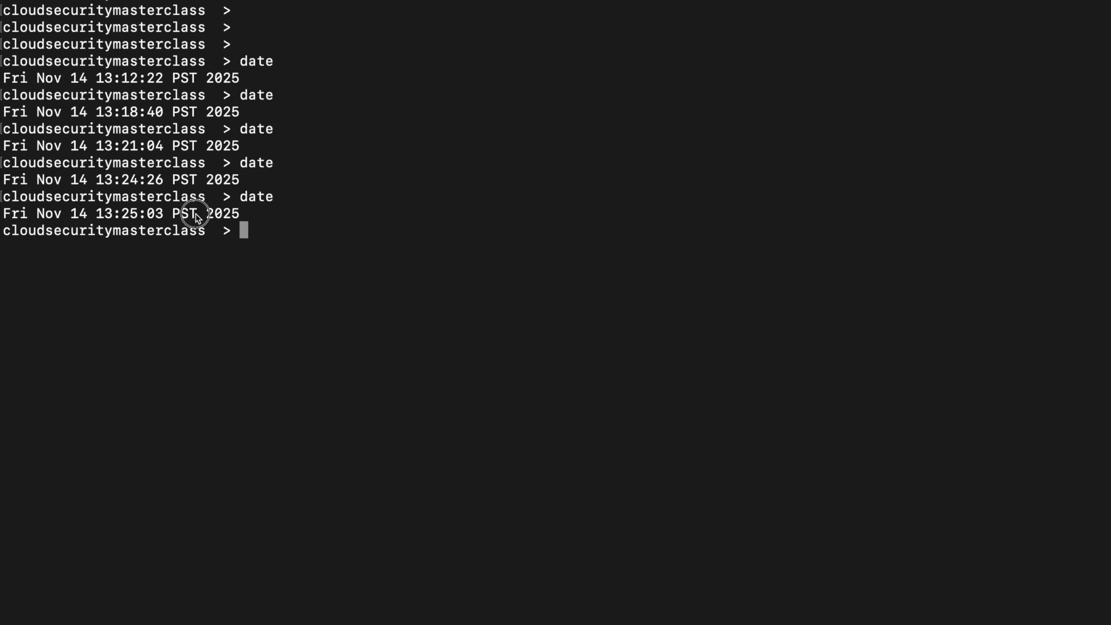
triple_click(195, 218)
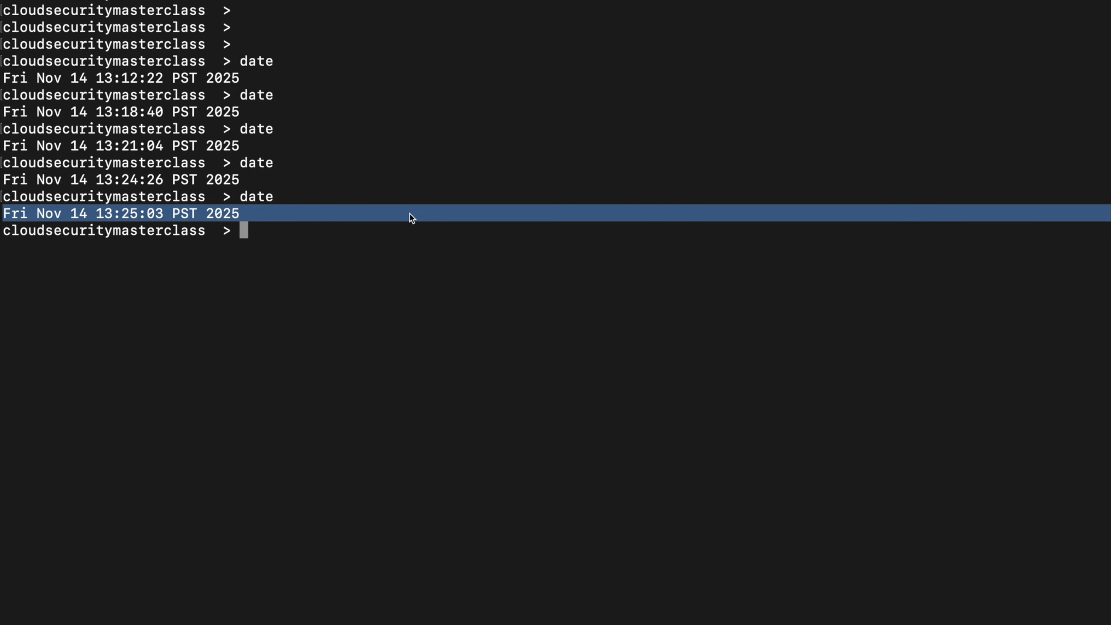
key(ctrl+Left)
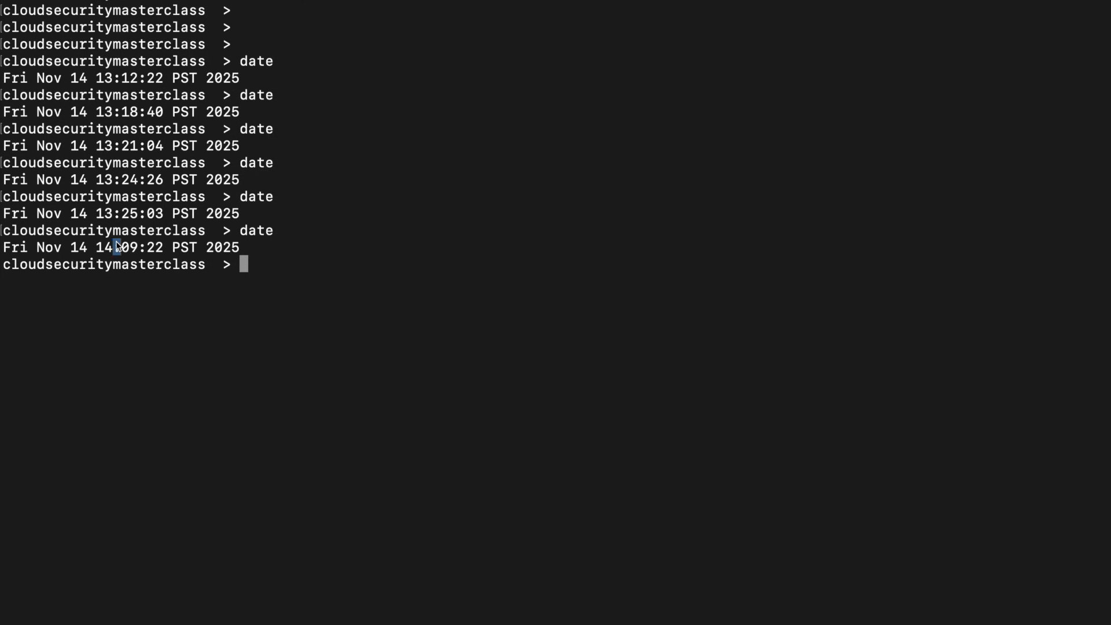
- Check the current time again with date in the terminal and inspect the rds-db-demo-us-west-1 entry among the plan's backup jobs
triple_click(118, 247)
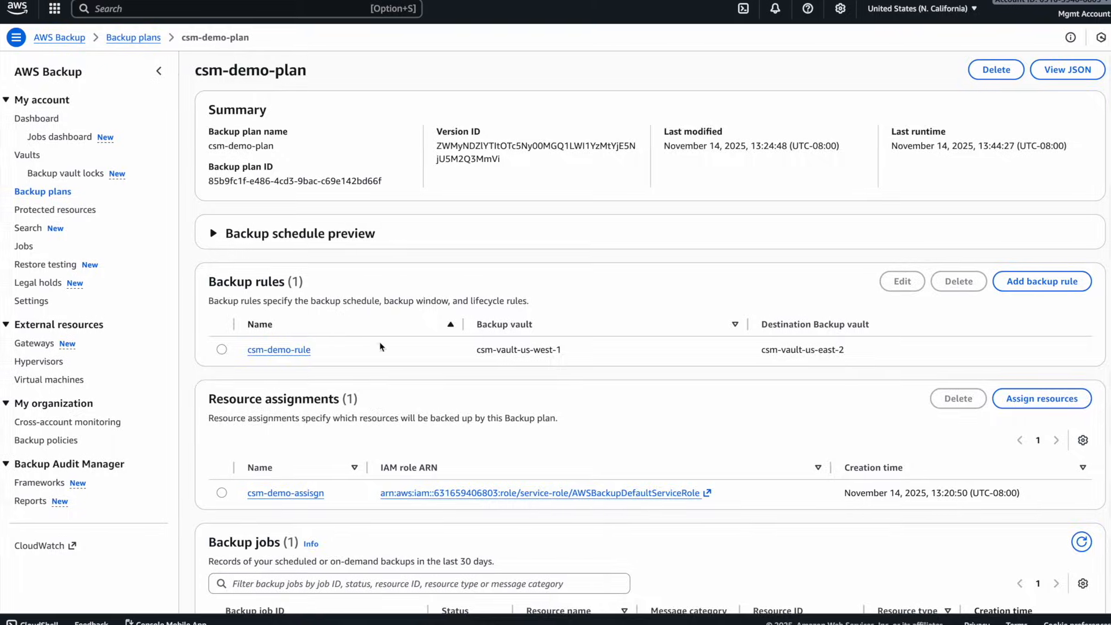
scroll(451, 371, down, 10)
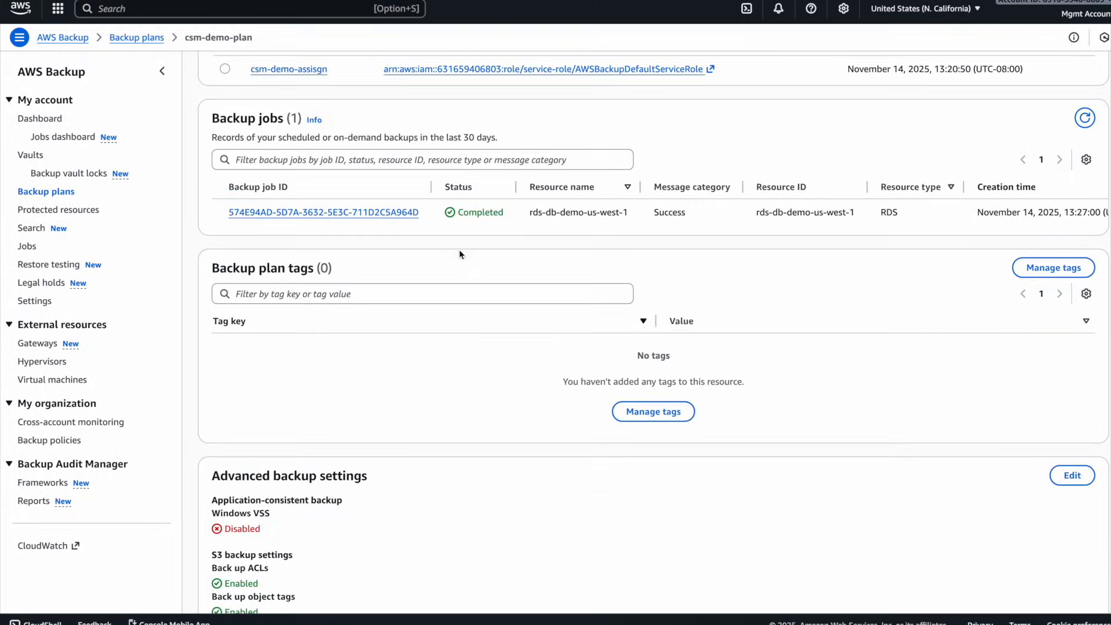
drag(227, 213, 745, 222)
click(740, 222)
- Open the backup job's details and compare its creation date with its completion date
click(331, 215)
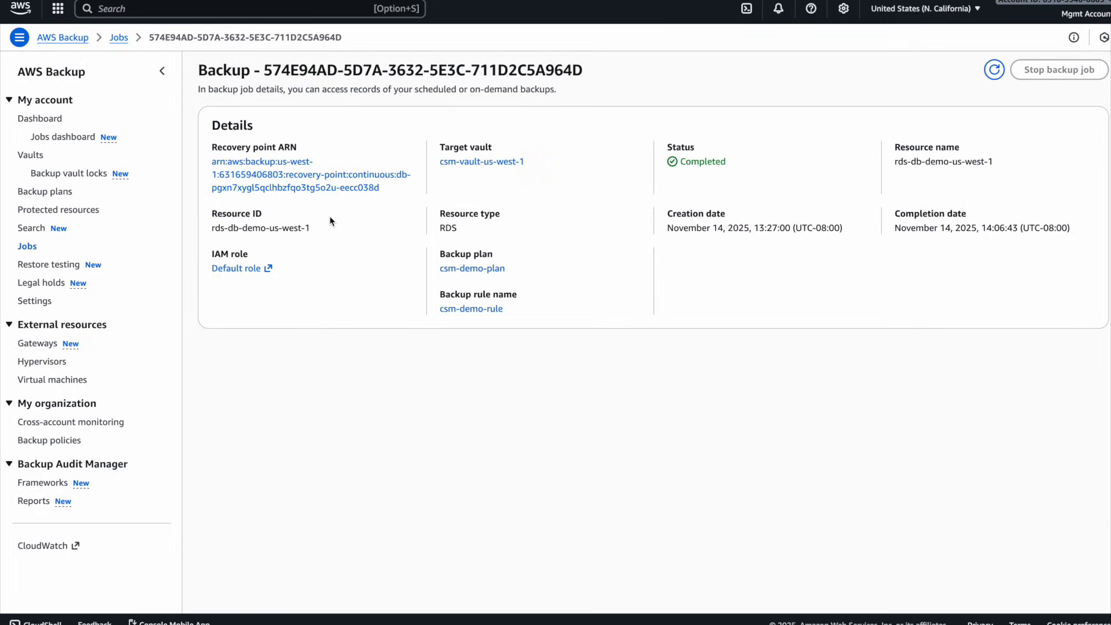
triple_click(720, 232)
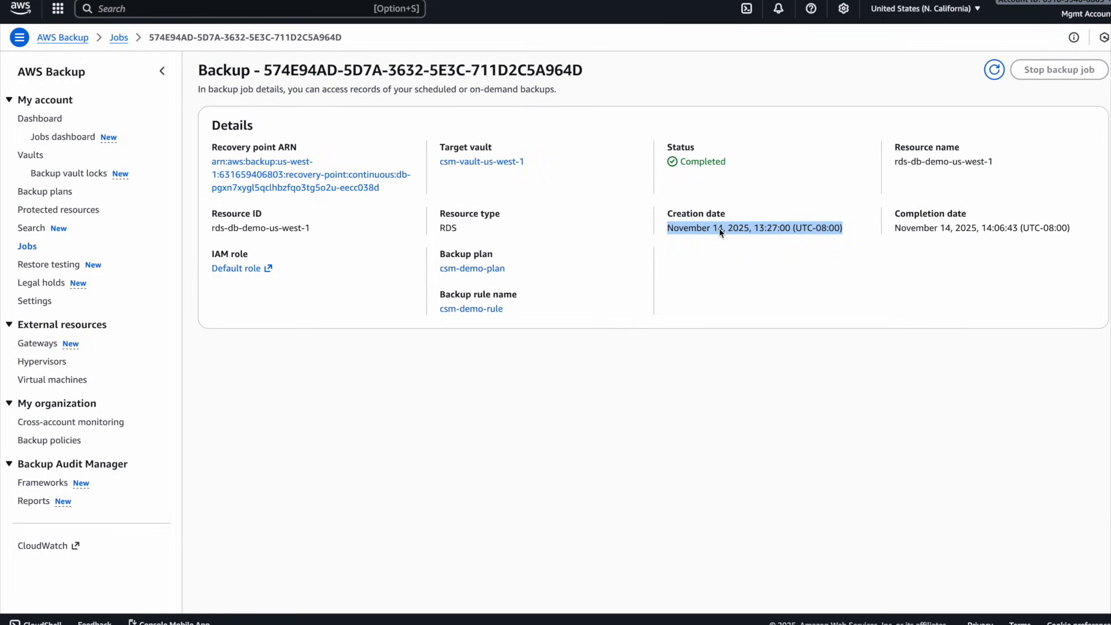
triple_click(1001, 231)
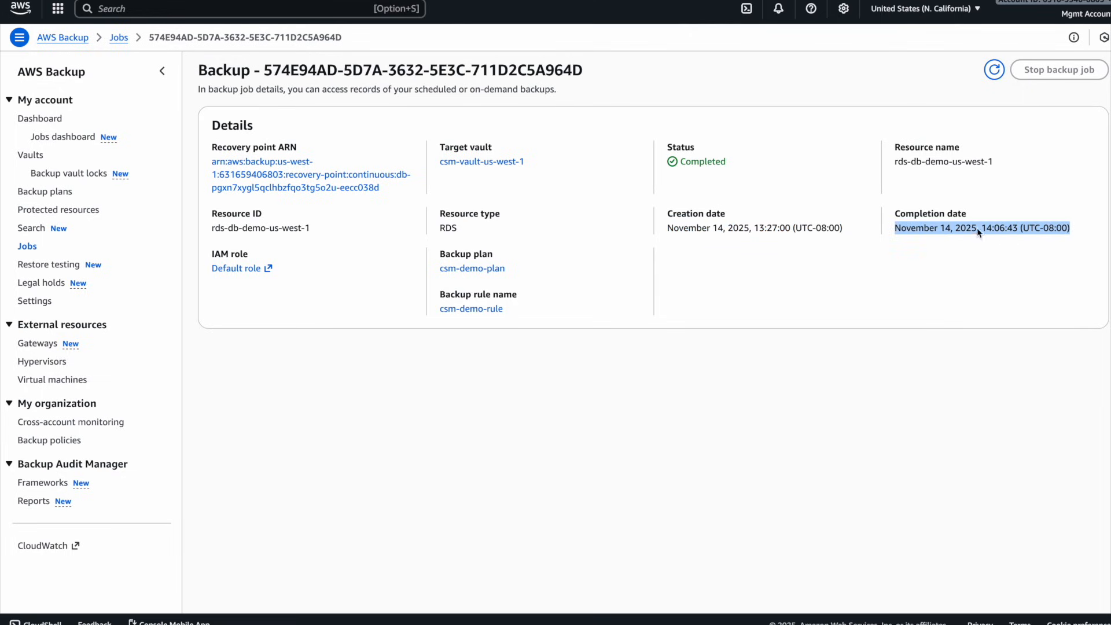
drag(1067, 241, 669, 231)
click(807, 224)
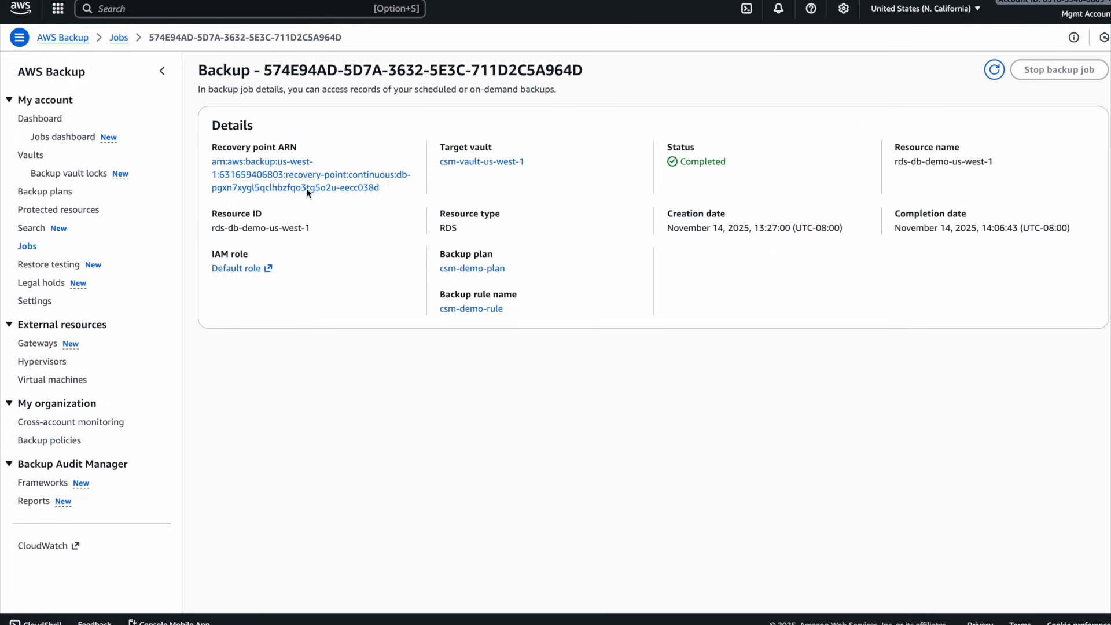
- Open the csm-vault-us-west-1 vault and look through its recovery points
click(33, 155)
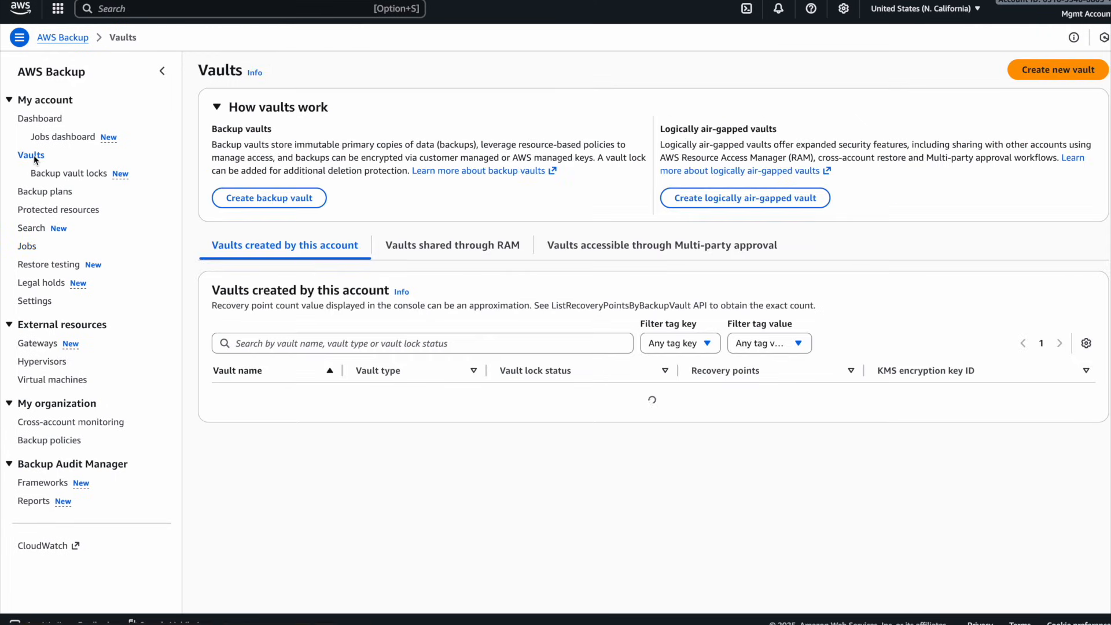
click(280, 398)
scroll(412, 229, down, 2)
click(225, 285)
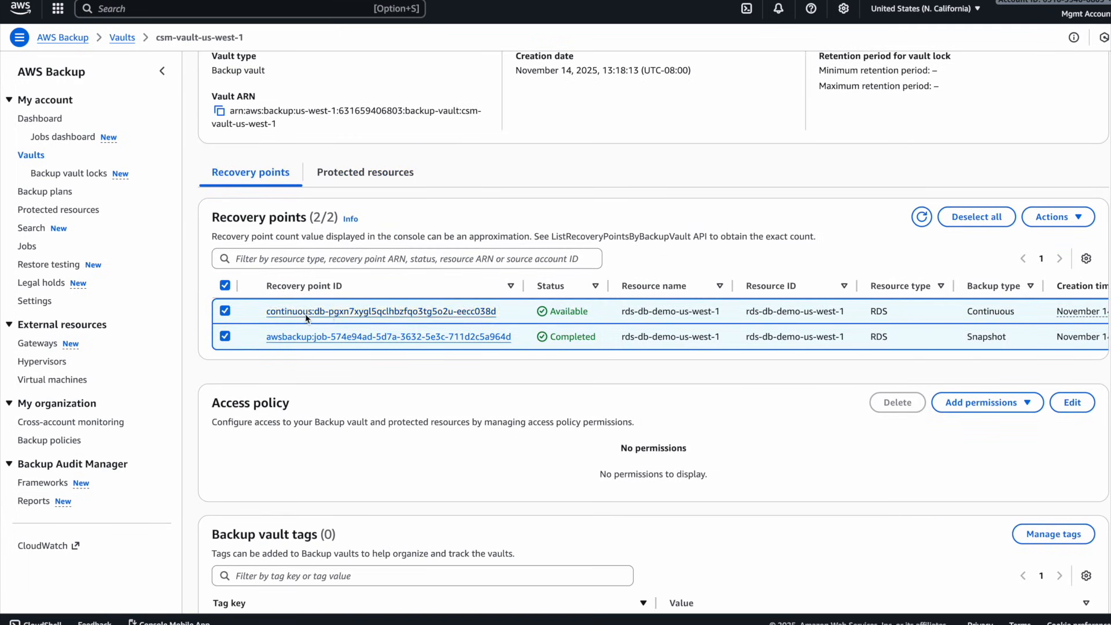
click(225, 285)
- Compare the backup types and creation times of the continuous and snapshot recovery points in the vault
scroll(913, 314, right, 2)
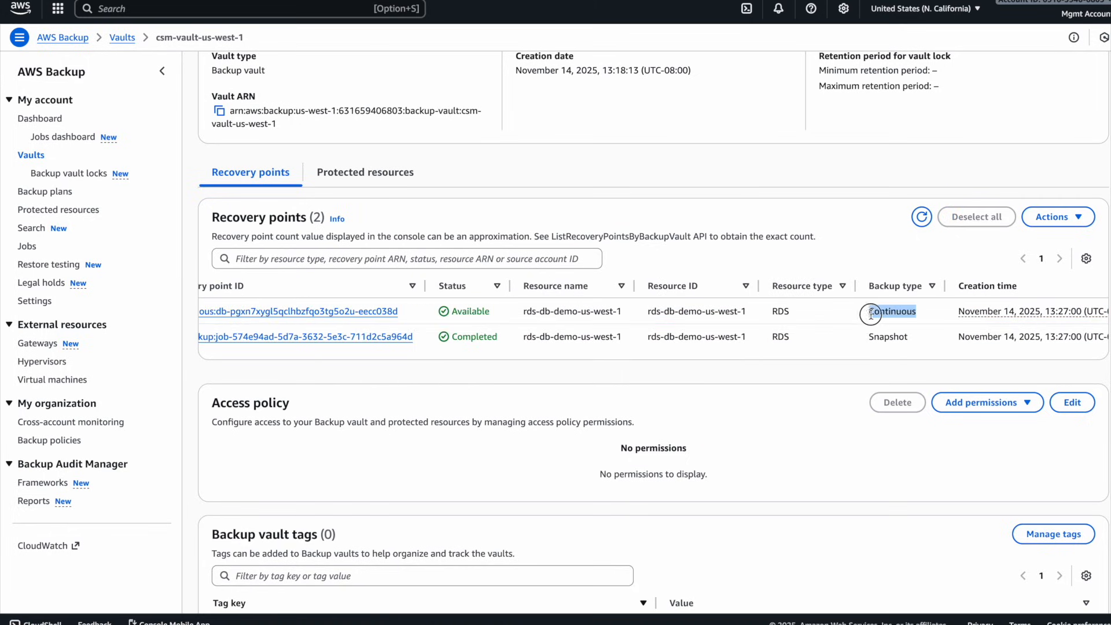
scroll(879, 315, left, 3)
drag(1004, 341, 969, 339)
scroll(969, 338, right, 5)
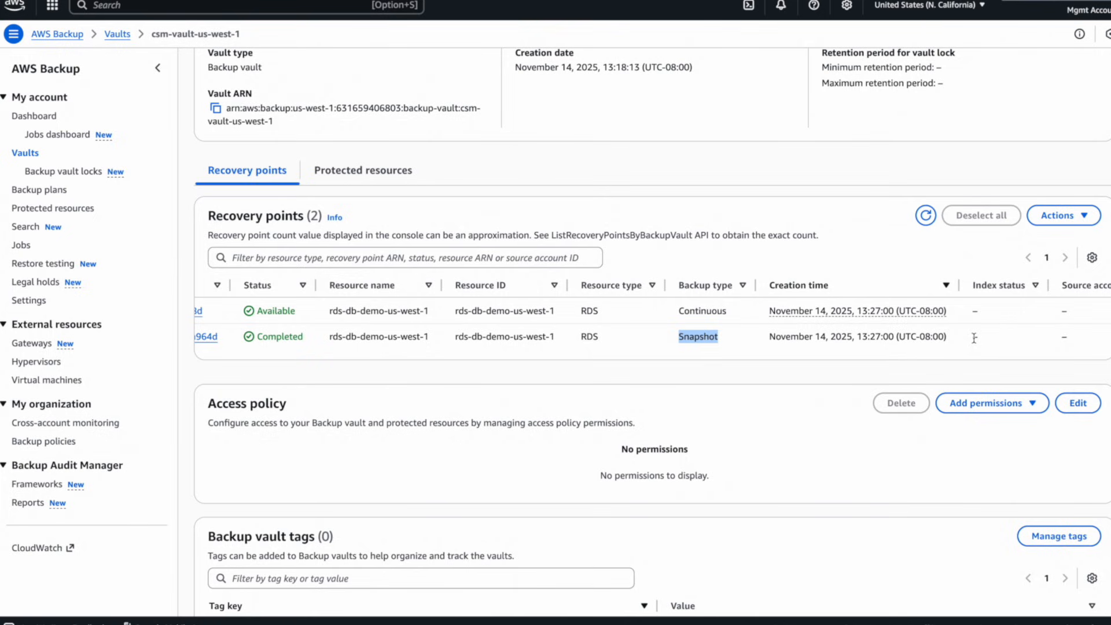
scroll(973, 337, left, 5)
click(575, 419)
scroll(575, 419, down, 3)
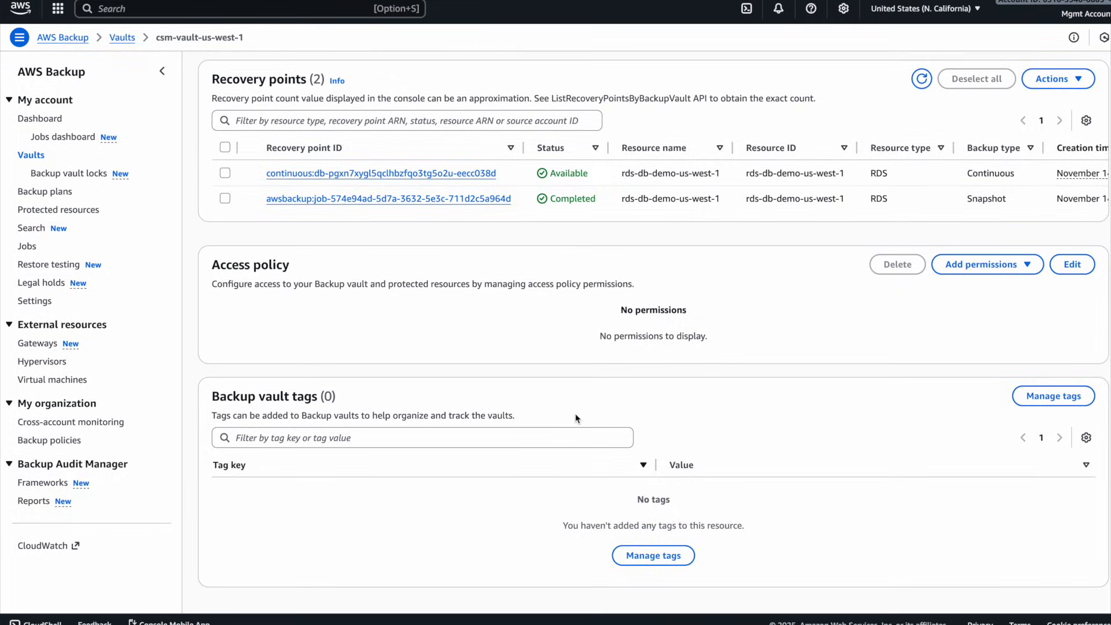
scroll(575, 418, up, 8)
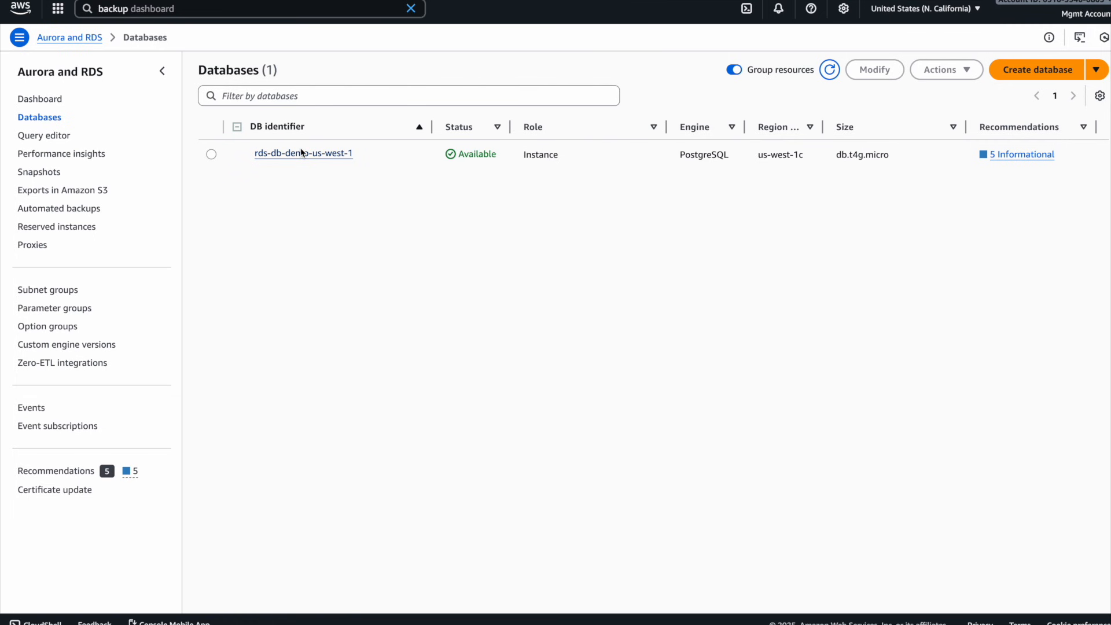
- Switch to the RDS console and read the backup management note in rds-db-demo-us-west-1's maintenance and backup details
click(297, 154)
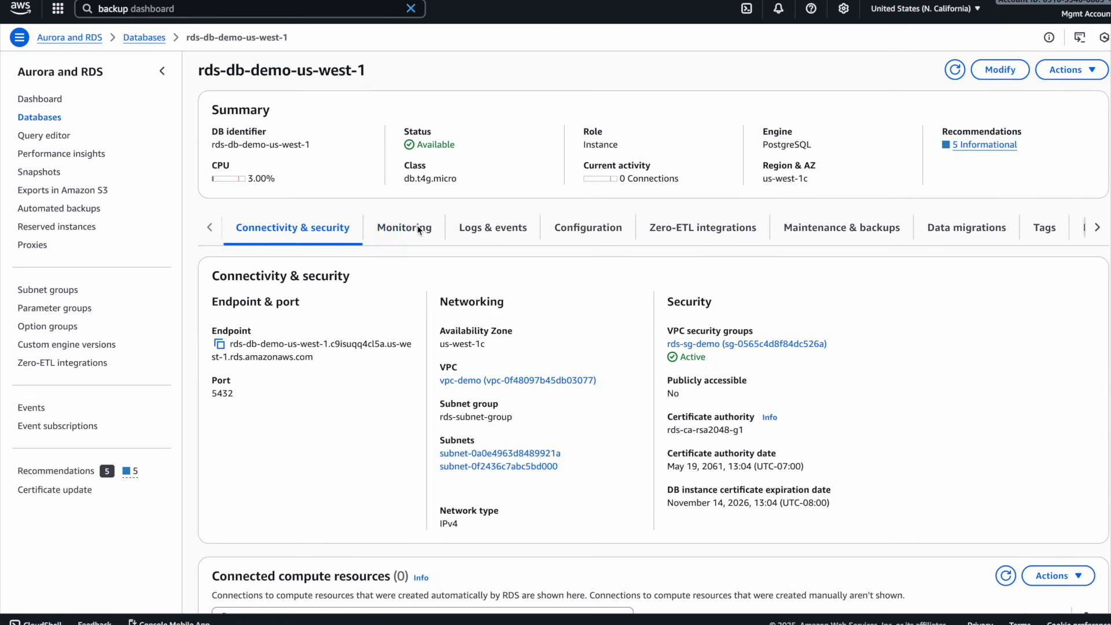
click(845, 231)
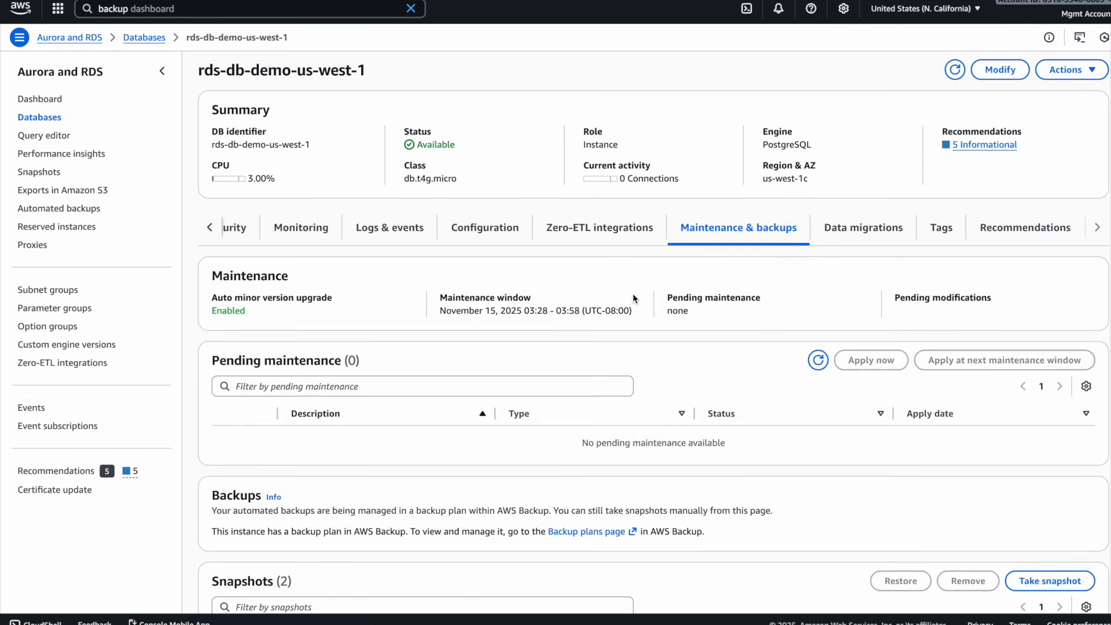
scroll(633, 293, down, 2)
drag(707, 409, 210, 374)
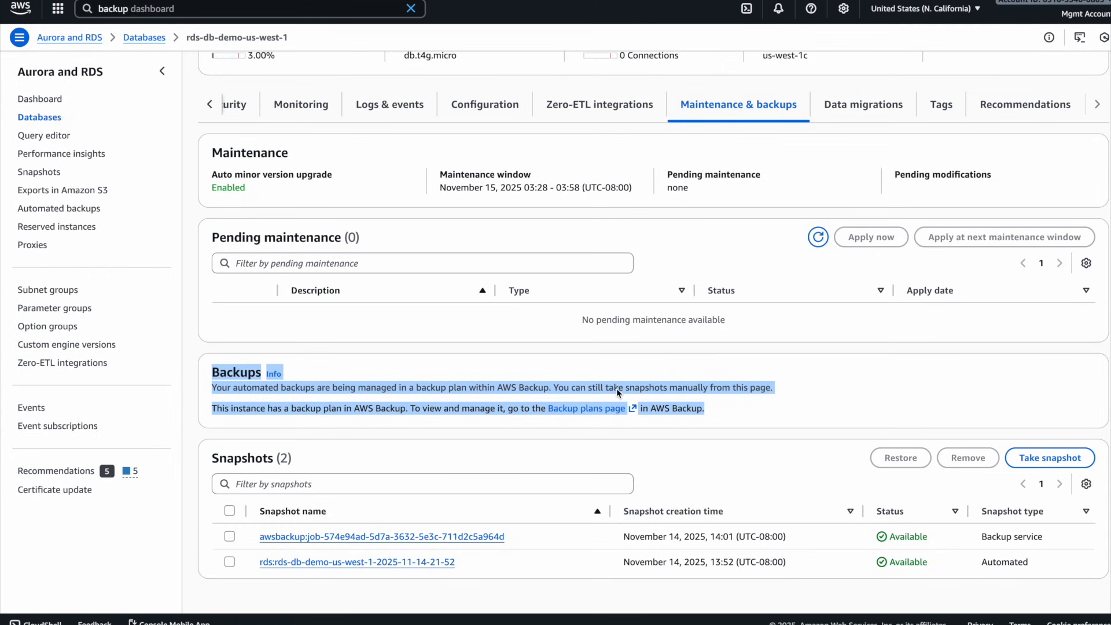
scroll(752, 400, down, 1)
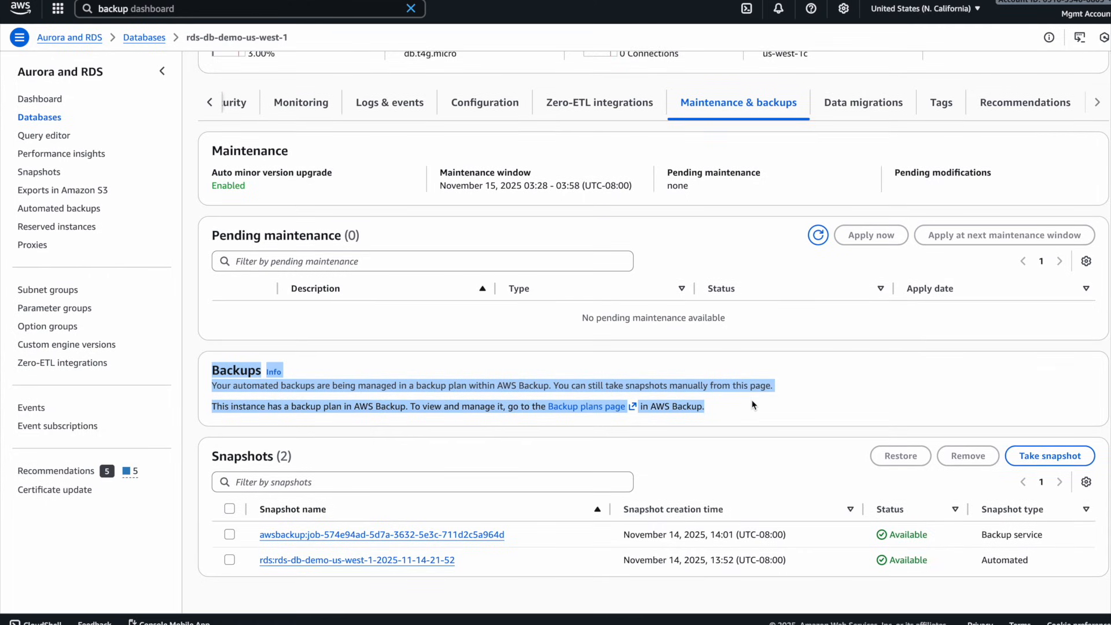
click(780, 409)
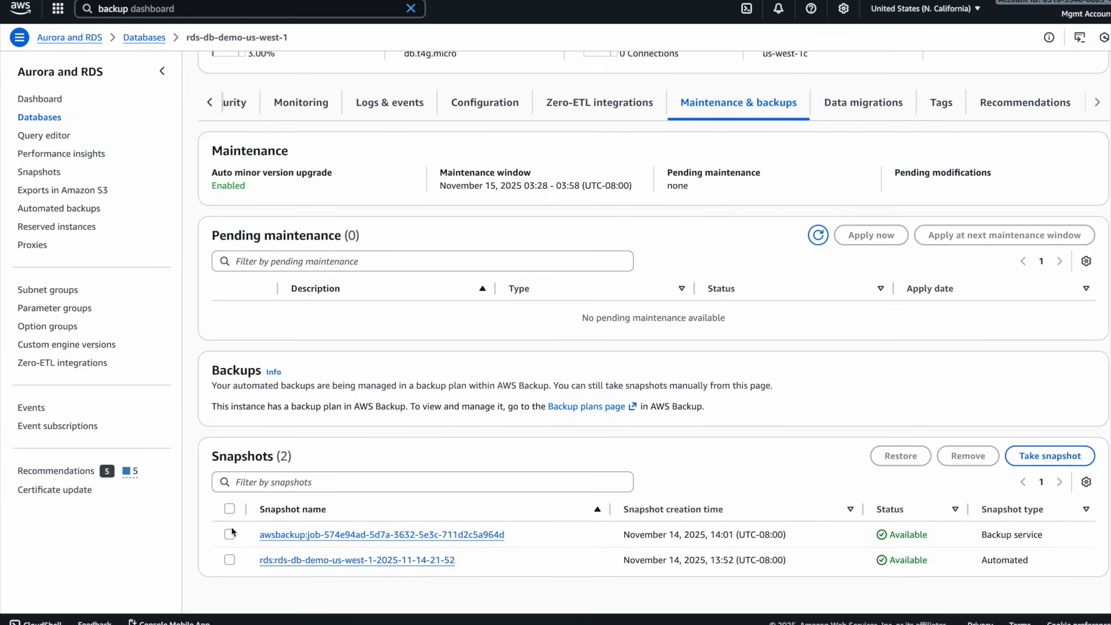
- Compare the snapshot types of the automated and backup service snapshots listed for the database
click(229, 509)
click(231, 510)
double_click(994, 558)
click(1012, 537)
click(1012, 539)
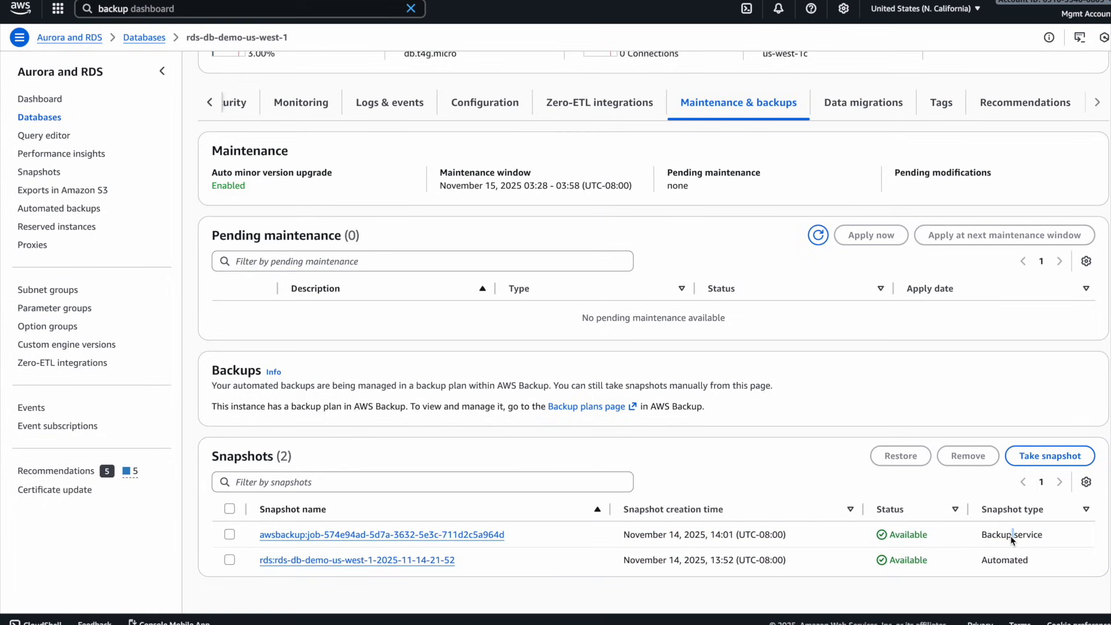
- Review the current Region's automated backups, and examine the system and backup service snapshots in RDS
click(79, 213)
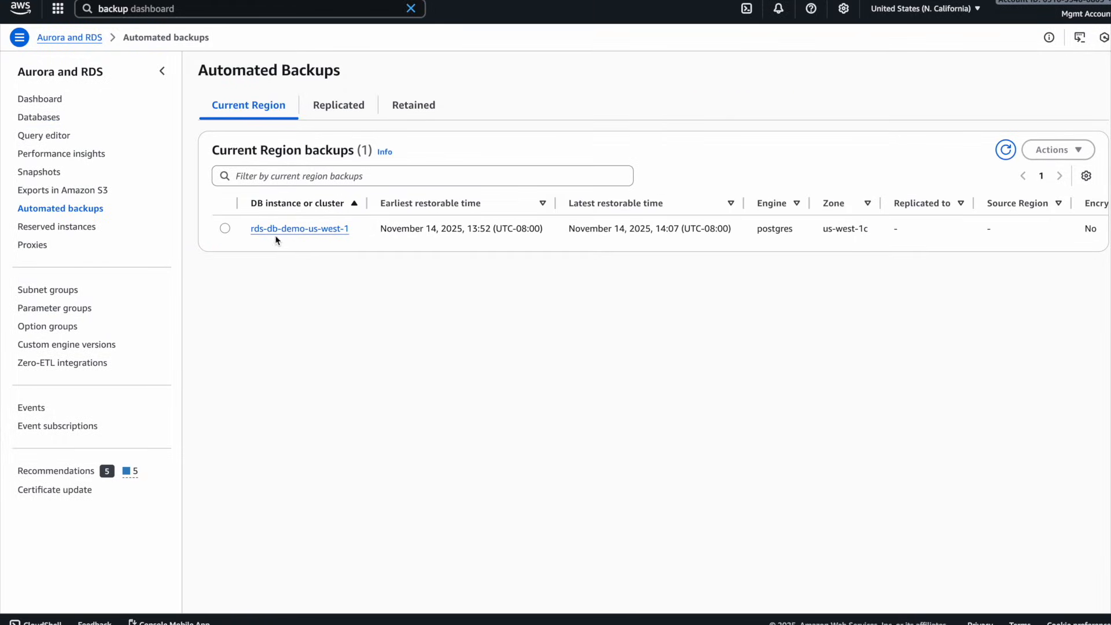
click(39, 172)
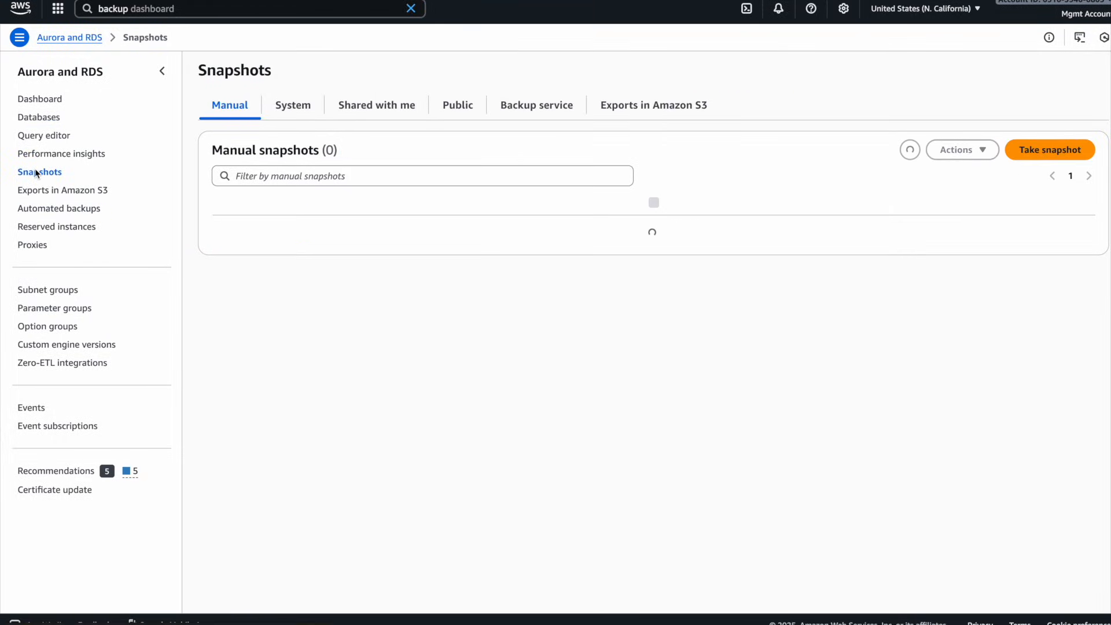
click(291, 104)
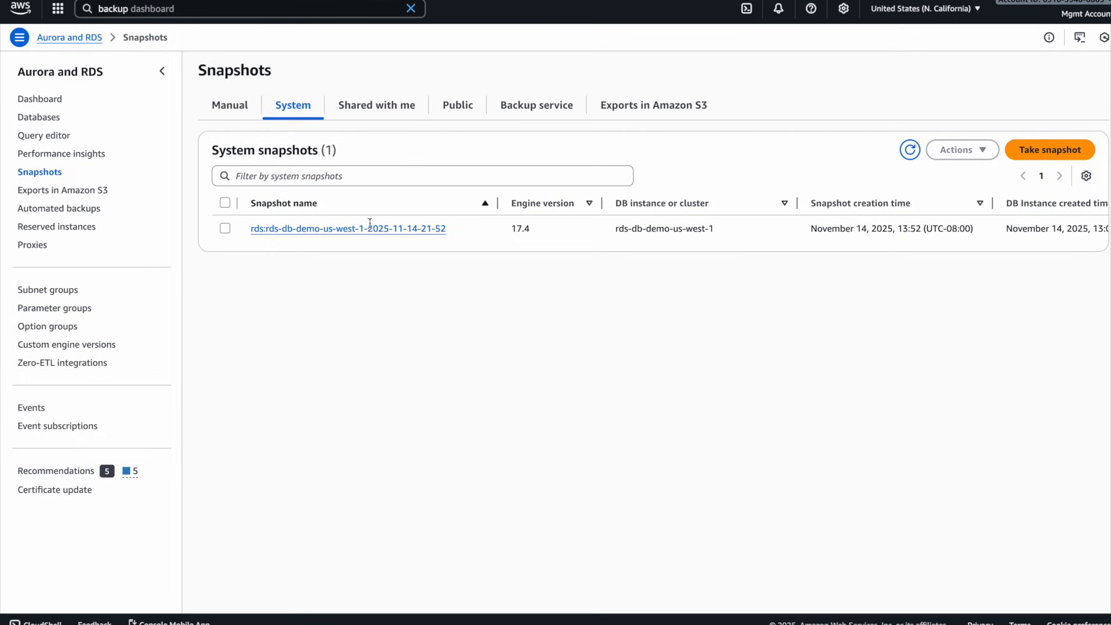
scroll(566, 228, right, 9)
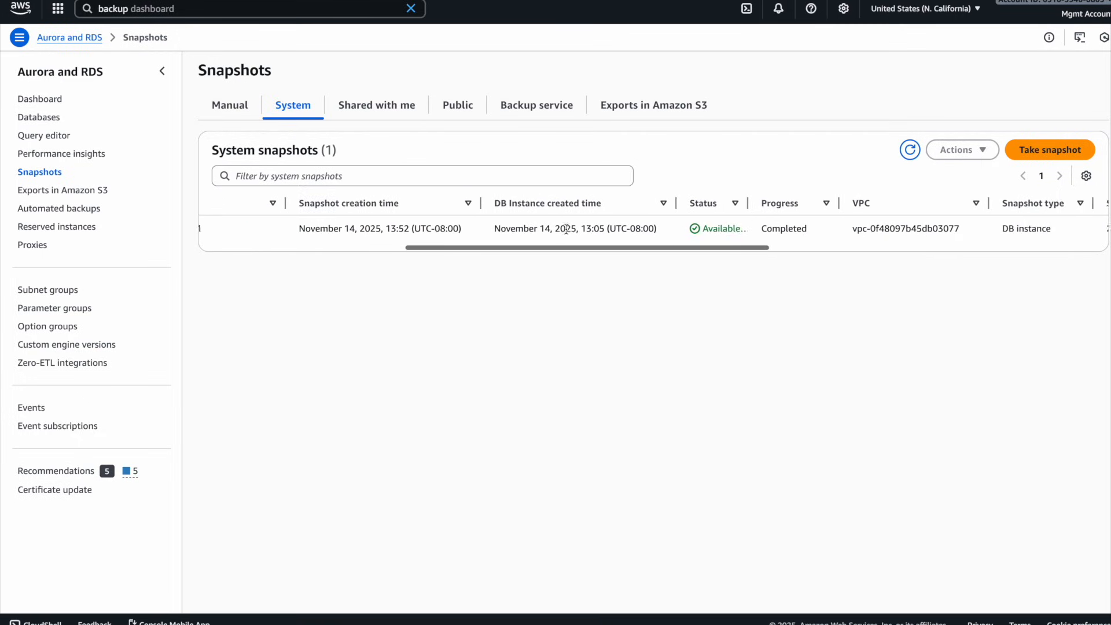
scroll(562, 223, left, 4)
click(527, 115)
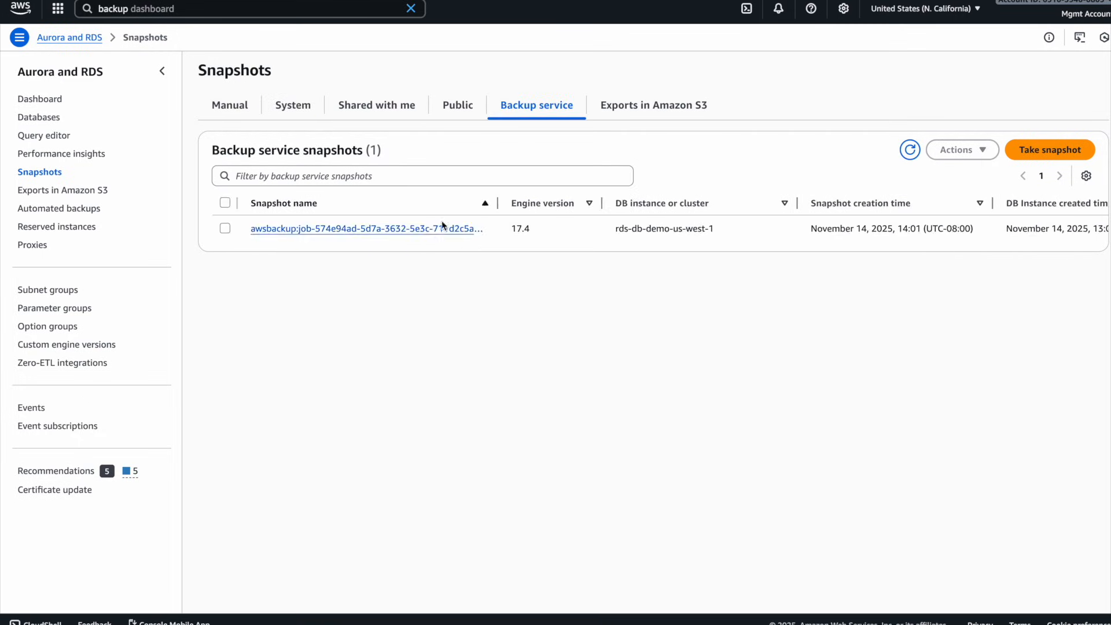
scroll(463, 237, right, 5)
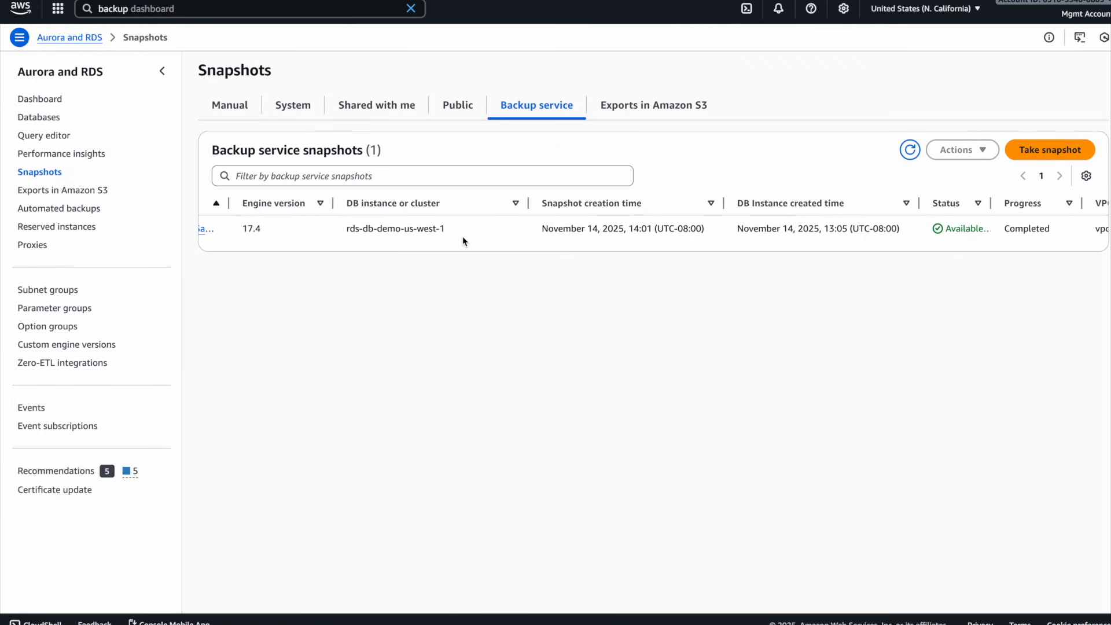
scroll(463, 239, left, 5)
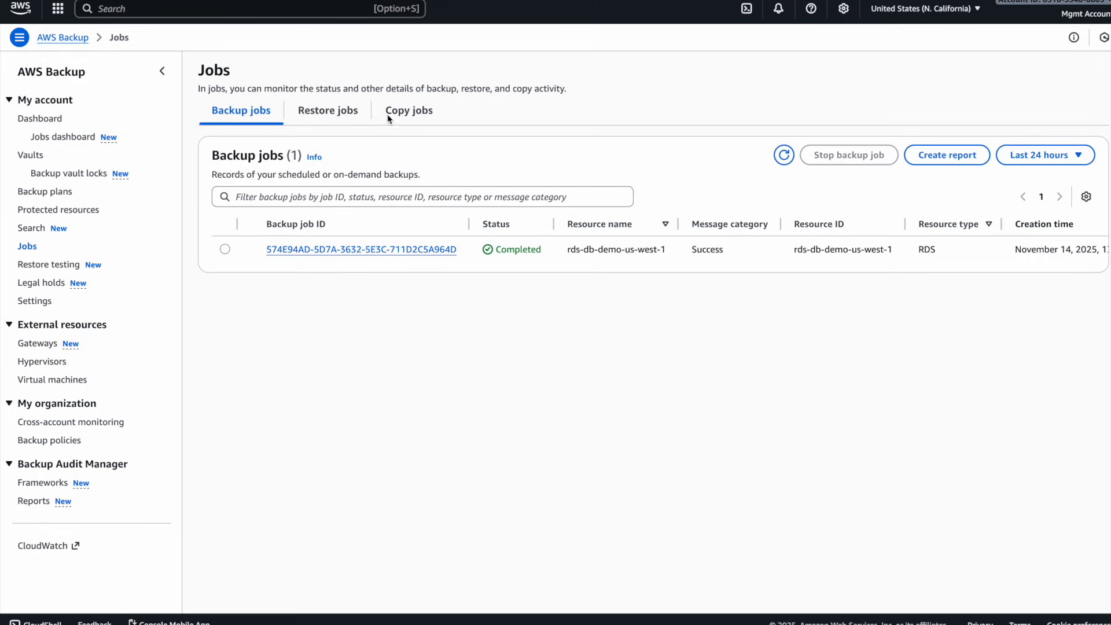
- Open the copy job in AWS Backup and examine its status and its source and destination Regions and vaults
click(409, 111)
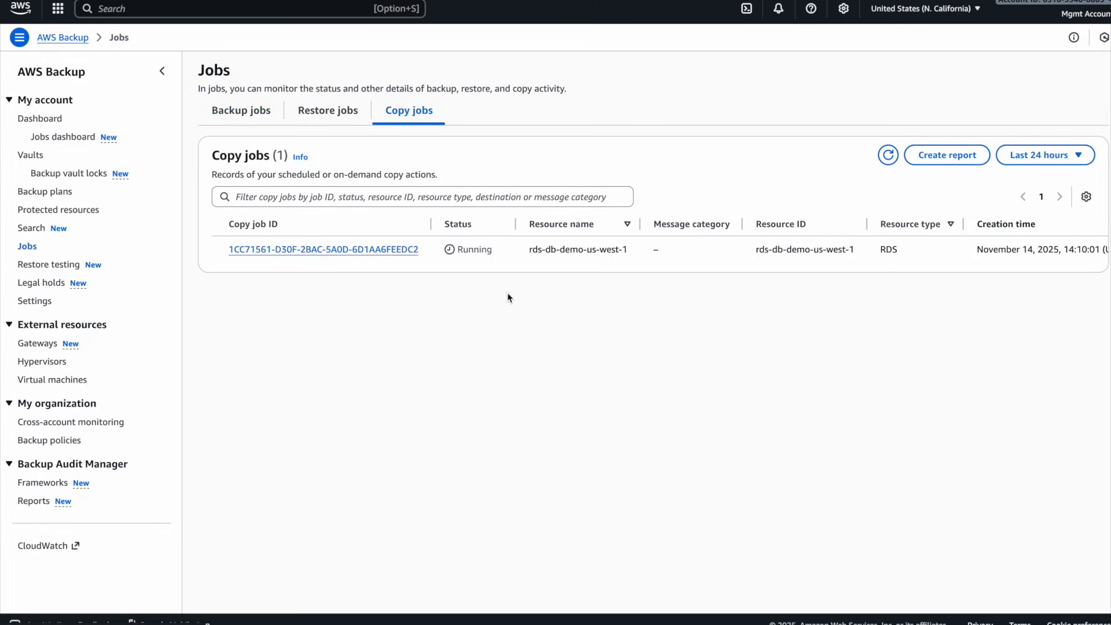
drag(495, 250, 443, 253)
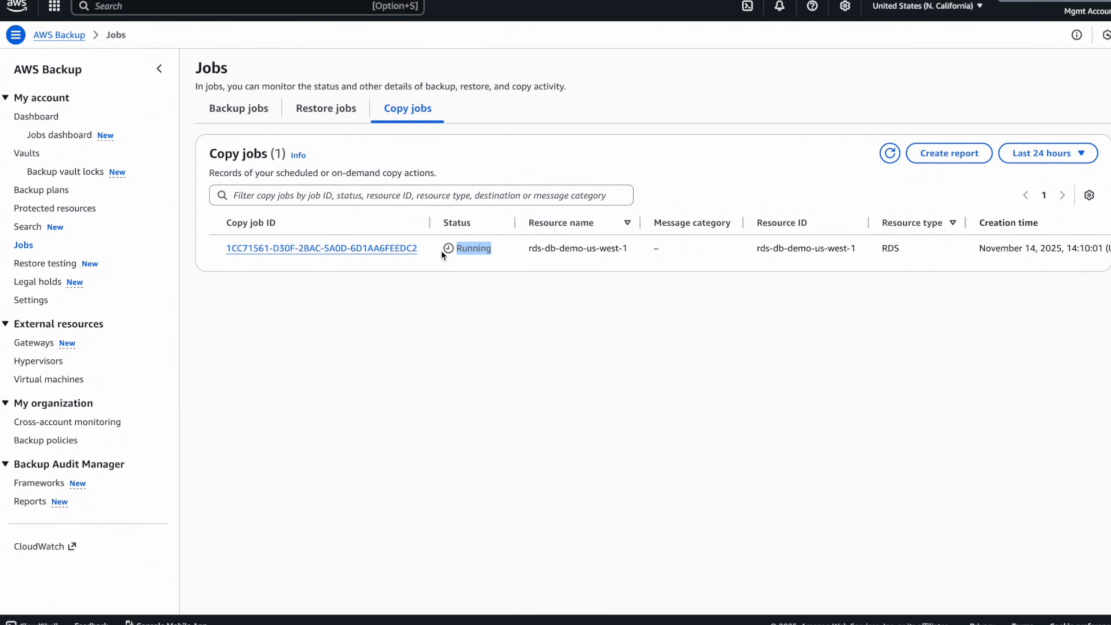
click(364, 249)
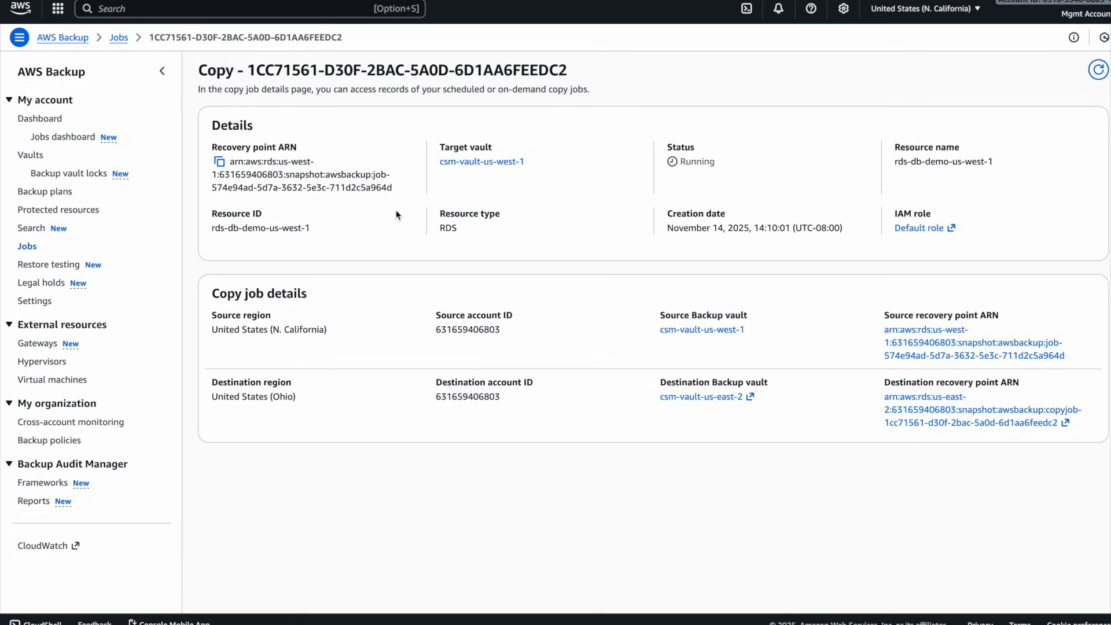
drag(211, 318, 761, 324)
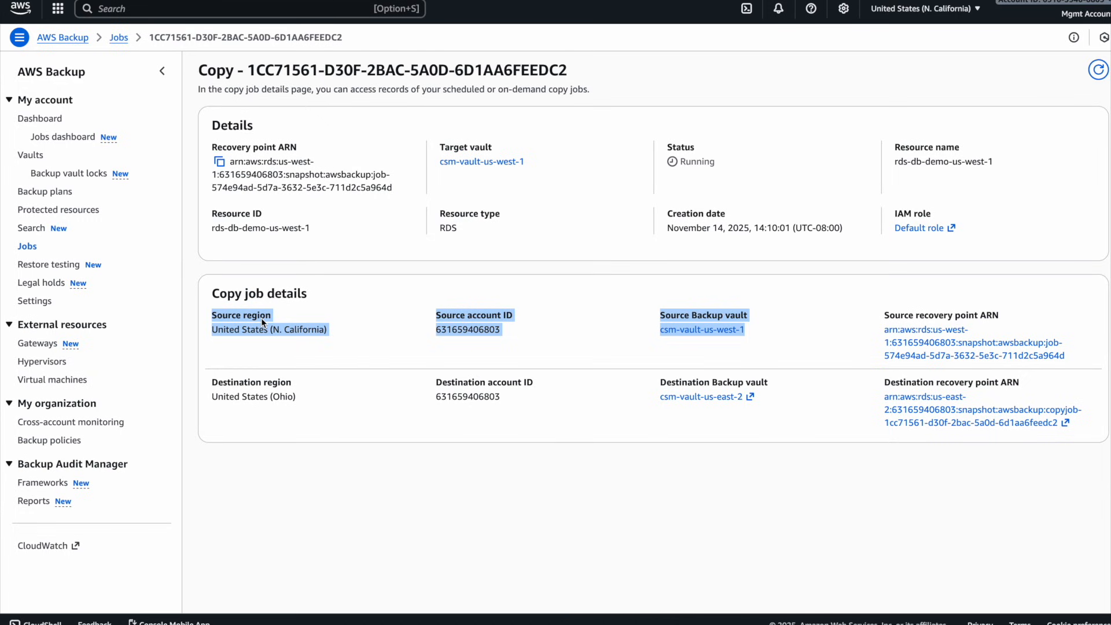
click(210, 383)
drag(210, 383, 808, 402)
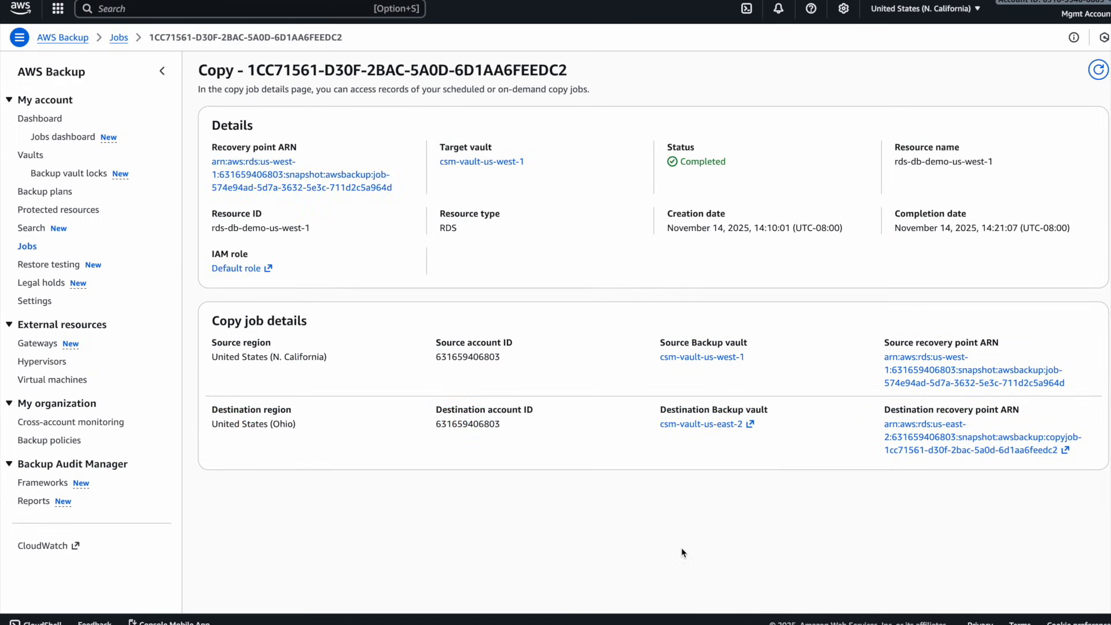
- Recheck the copy job's status, open the destination vault csm-vault-us-east-2, and verify its name and Region
drag(713, 163, 682, 164)
click(682, 162)
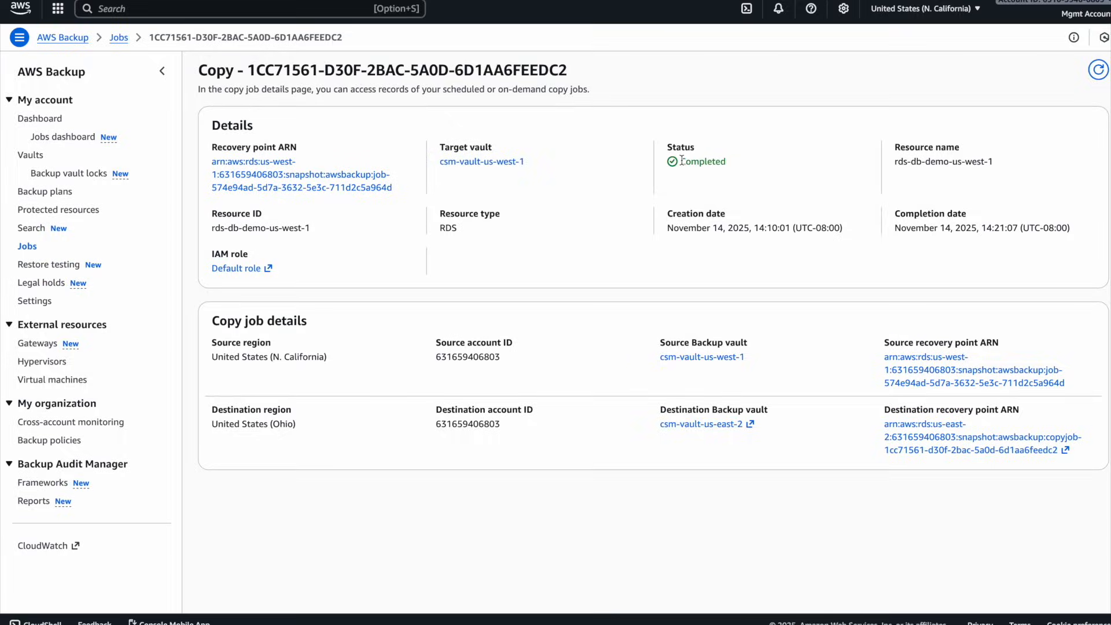
click(725, 427)
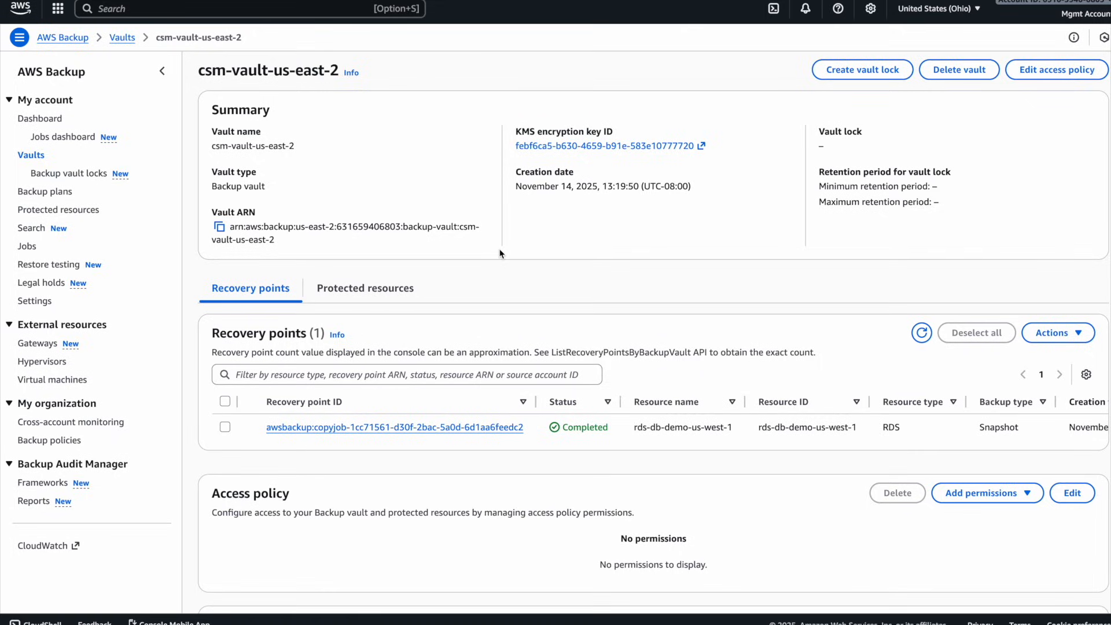
drag(296, 146, 212, 145)
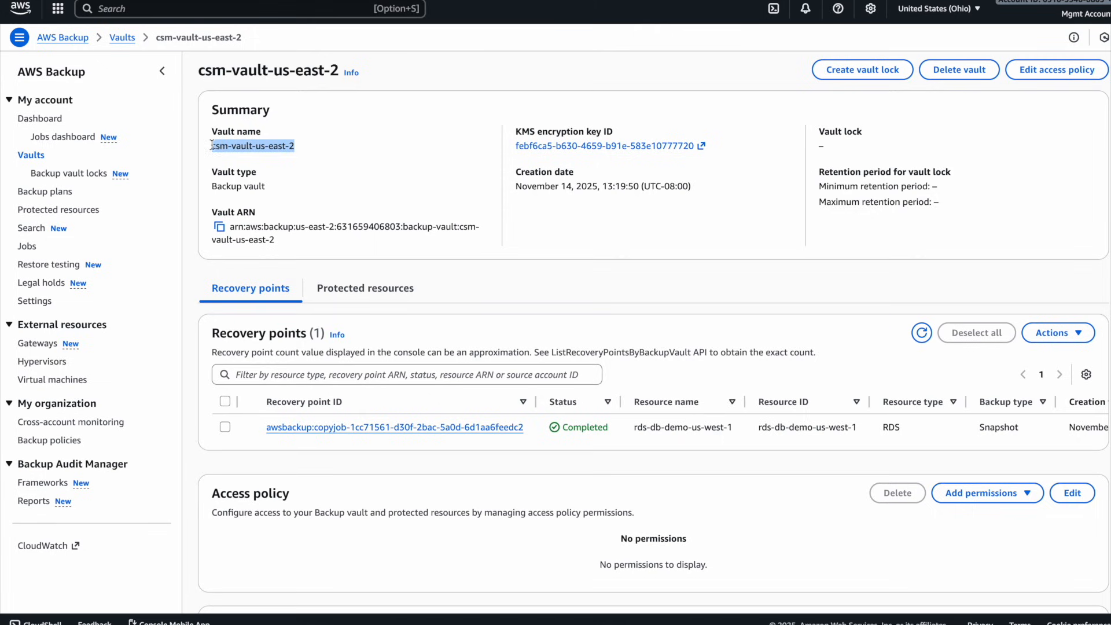
click(936, 9)
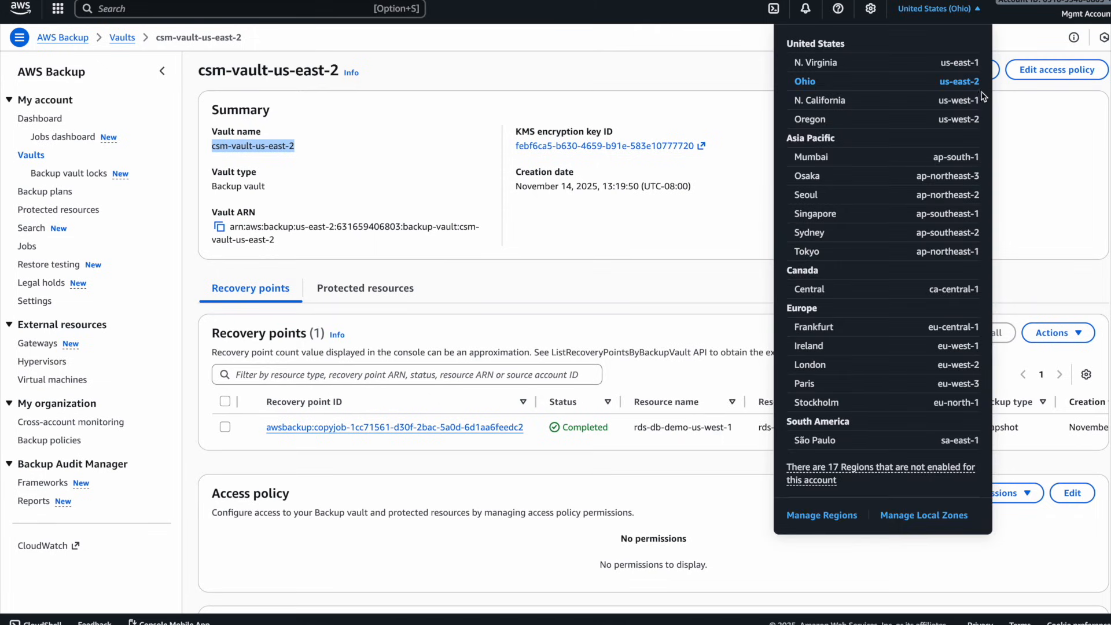
click(515, 271)
- Inspect the copied recovery point and the protected resources in the csm-vault-us-east-2 vault
scroll(275, 337, down, 2)
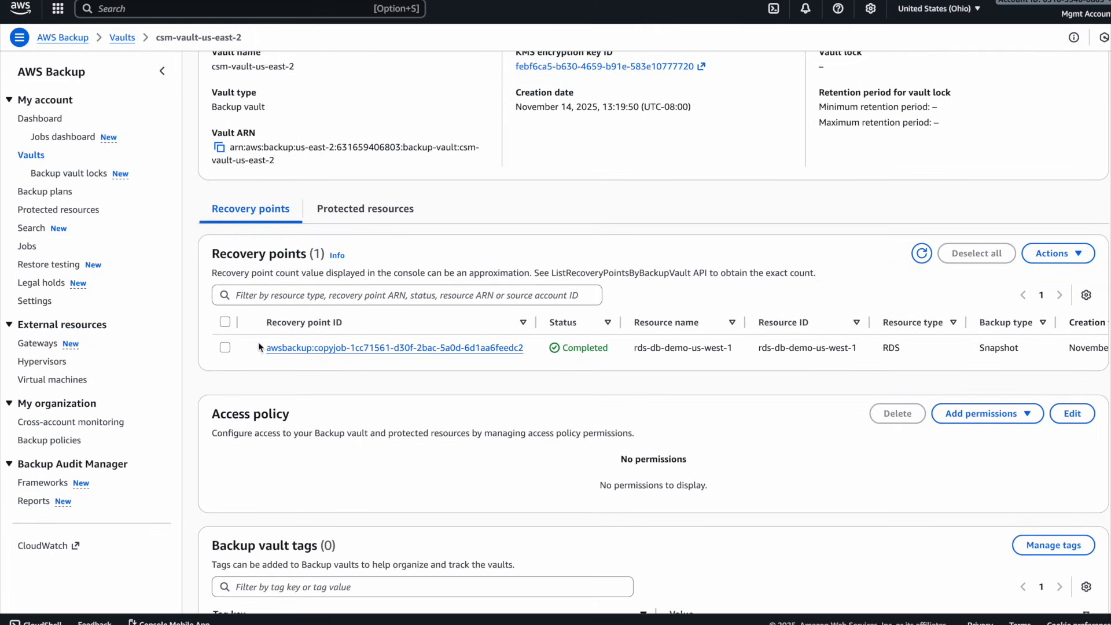
click(223, 349)
click(224, 348)
click(374, 209)
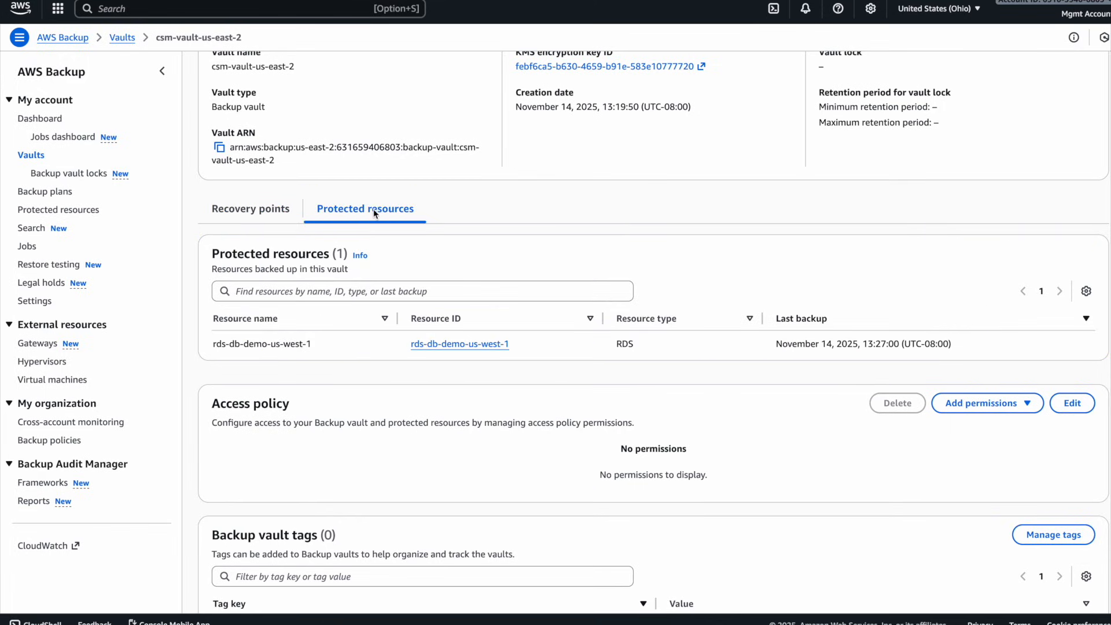
click(431, 344)
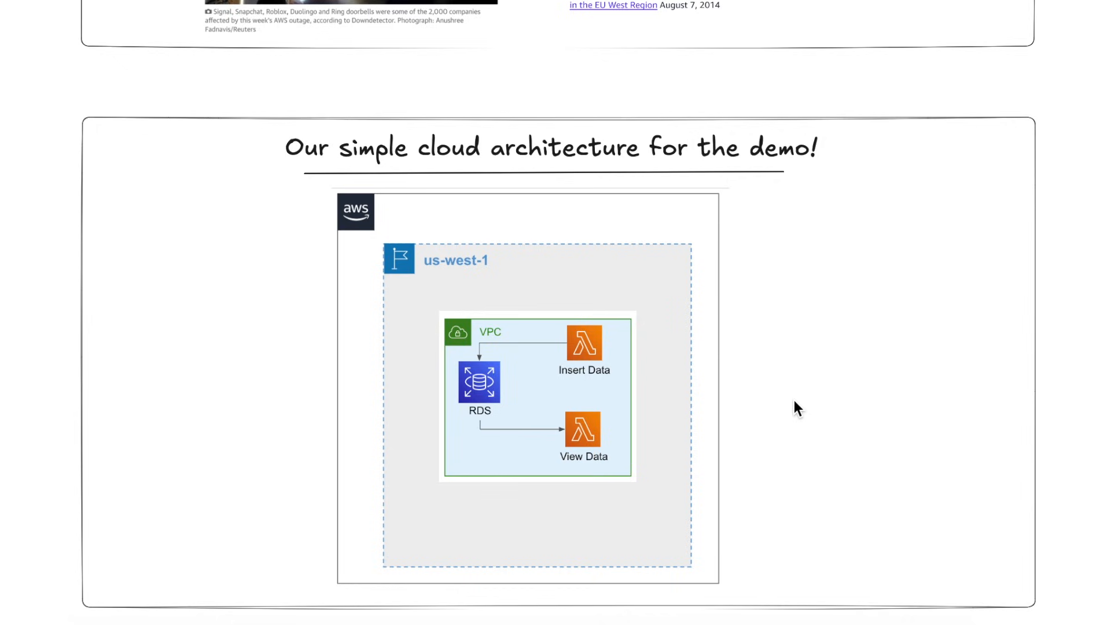
- Switch to the whiteboard and examine the us-west-1 cloud architecture diagram for the demo
scroll(794, 400, down, 1)
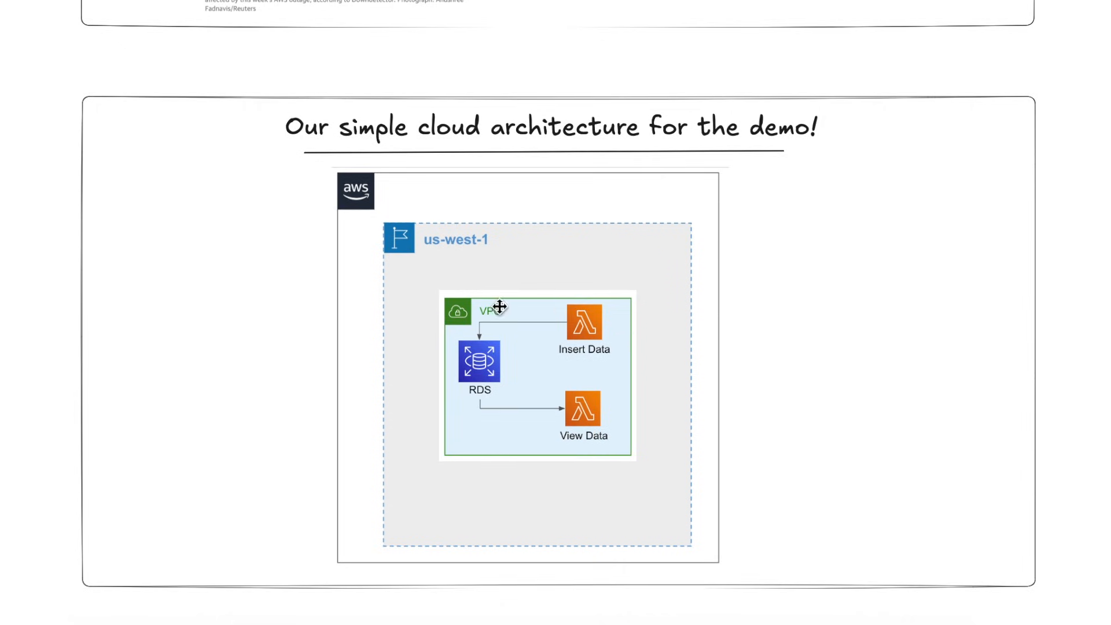